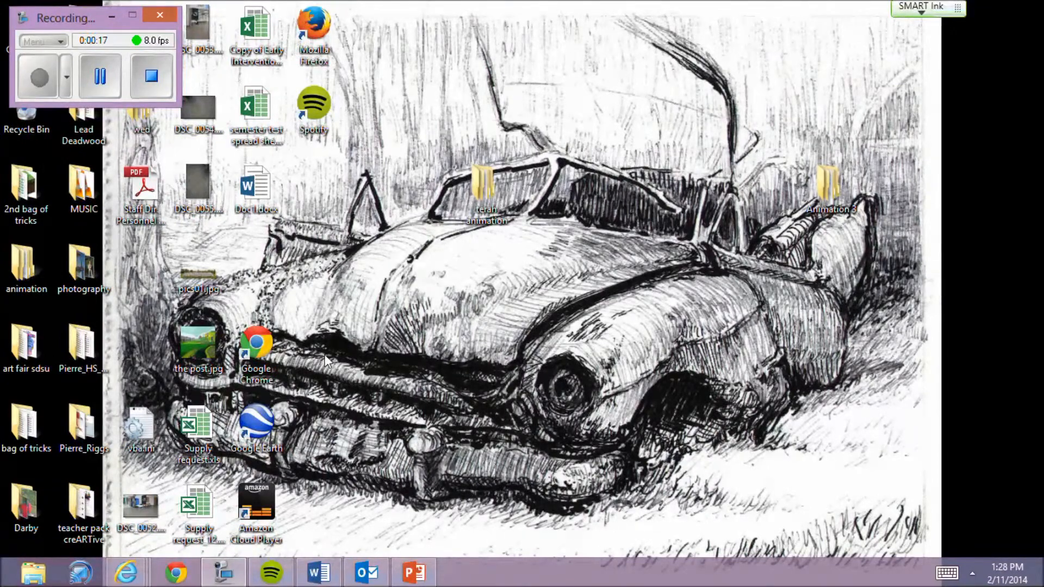
Step: Search the installed apps for photoshop and launch Adobe Photoshop CS3, keeping the recorder window clear of its menus
{"action": "key", "text": "super+f"}
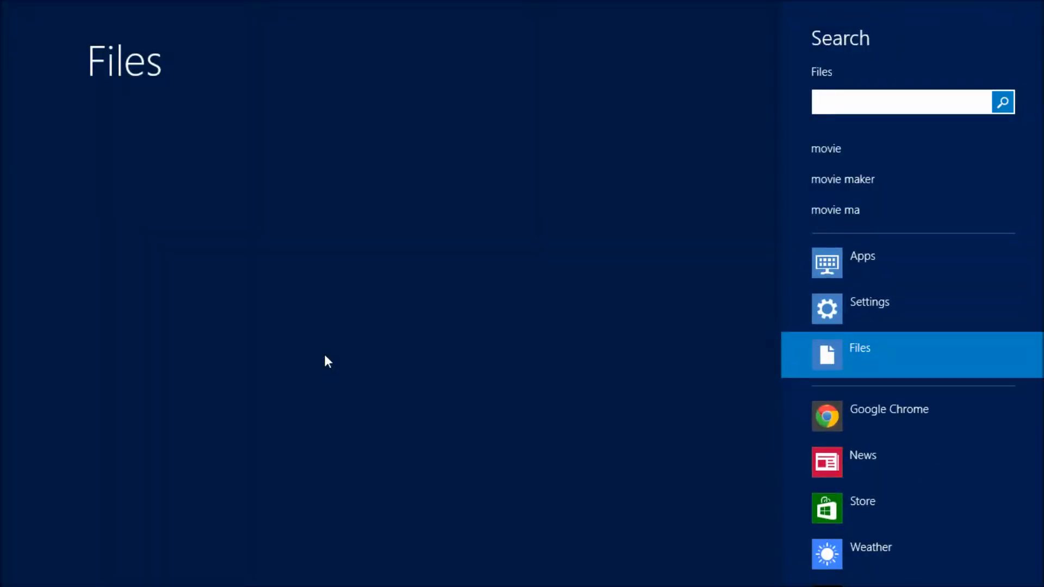
{"action": "type", "text": "photo"}
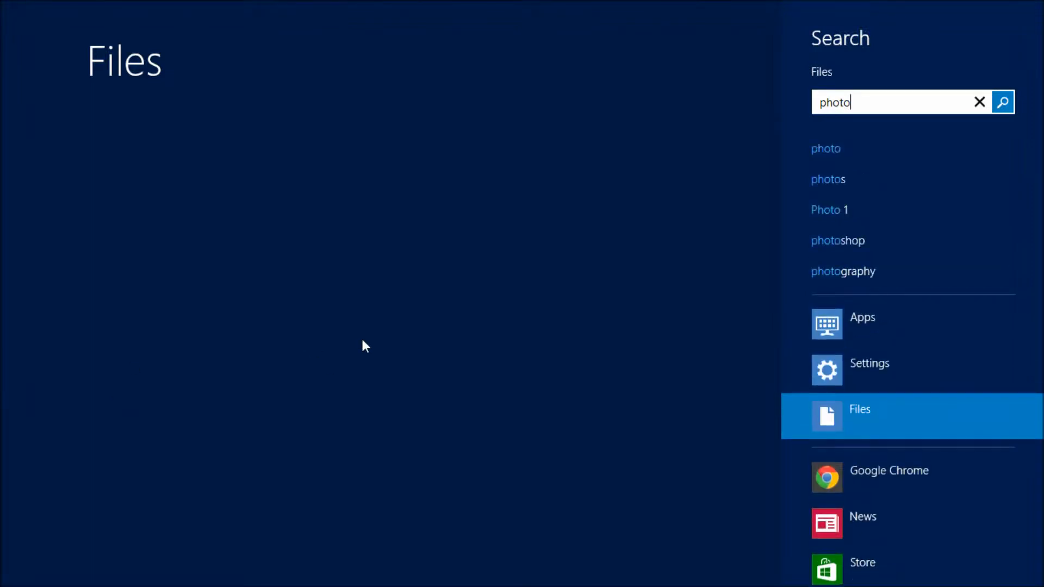
{"action": "left_click", "coordinate": [831, 240]}
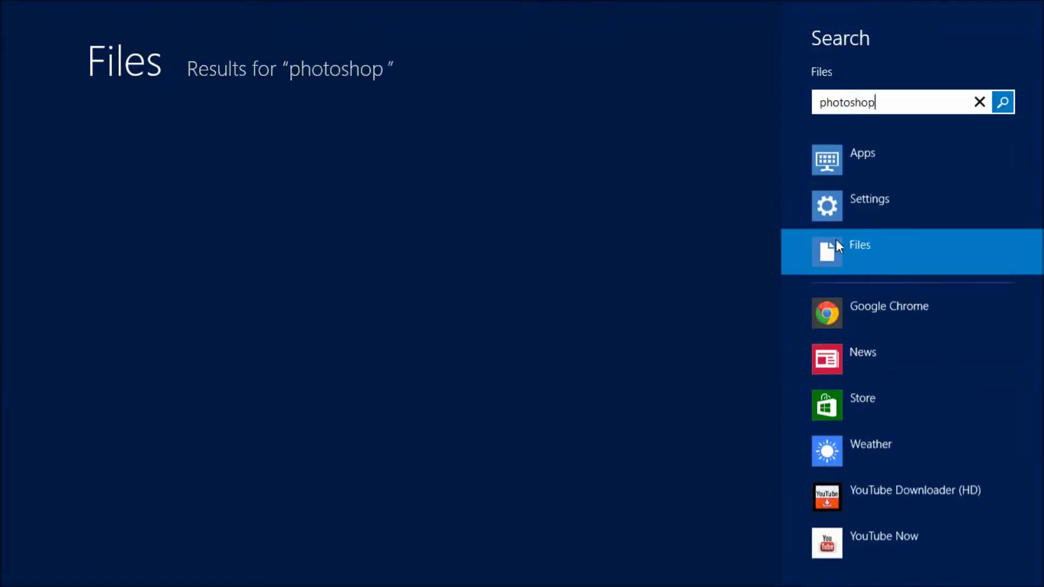
{"action": "left_click", "coordinate": [865, 158]}
{"action": "left_click", "coordinate": [163, 128]}
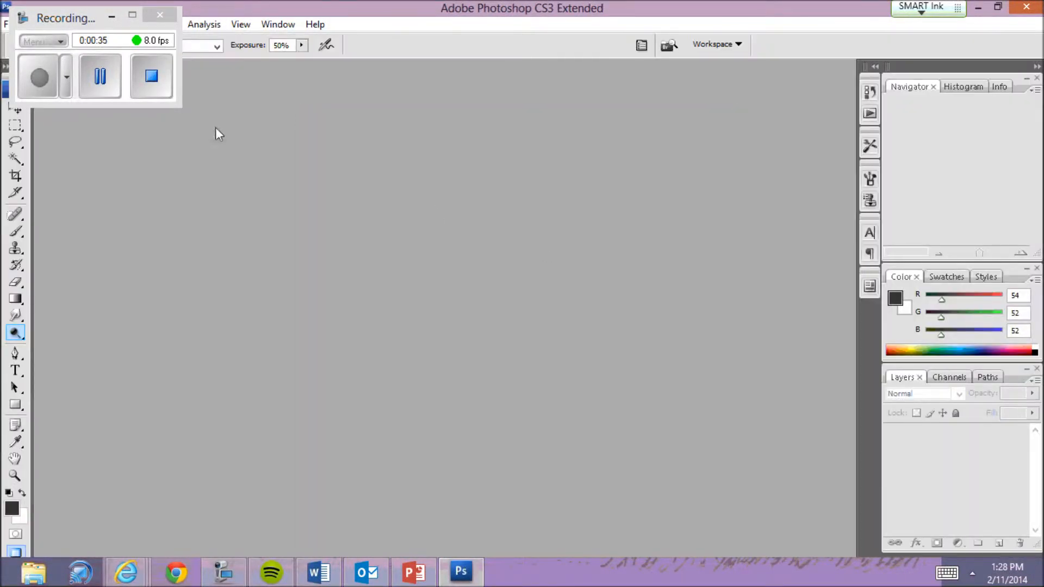
{"action": "left_click_drag", "start_coordinate": [65, 18], "coordinate": [854, 35]}
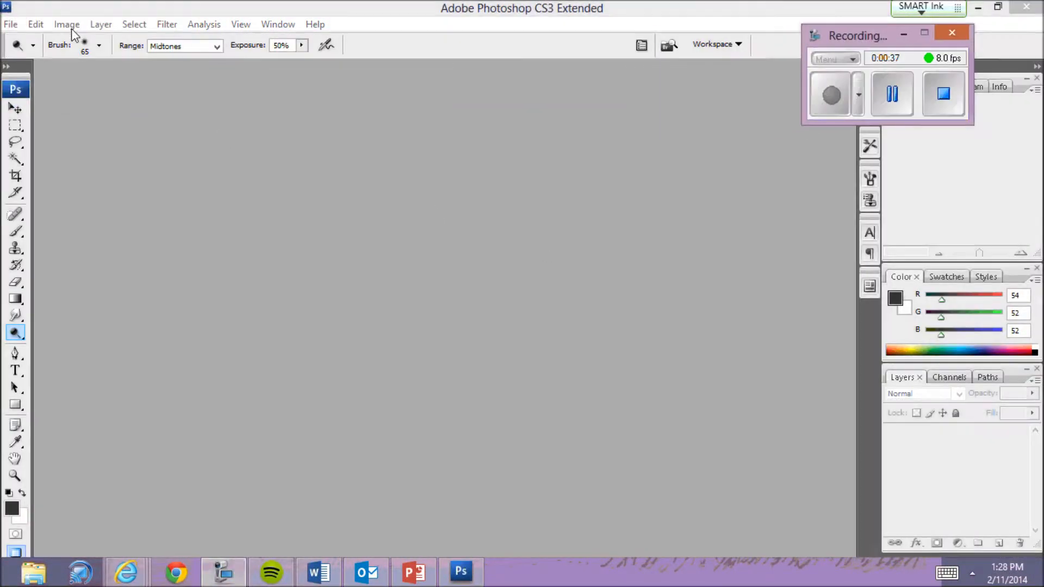
Step: Start opening an image file and browse the desktop for the folder of animation photos
{"action": "left_click", "coordinate": [11, 25]}
{"action": "left_click", "coordinate": [27, 56]}
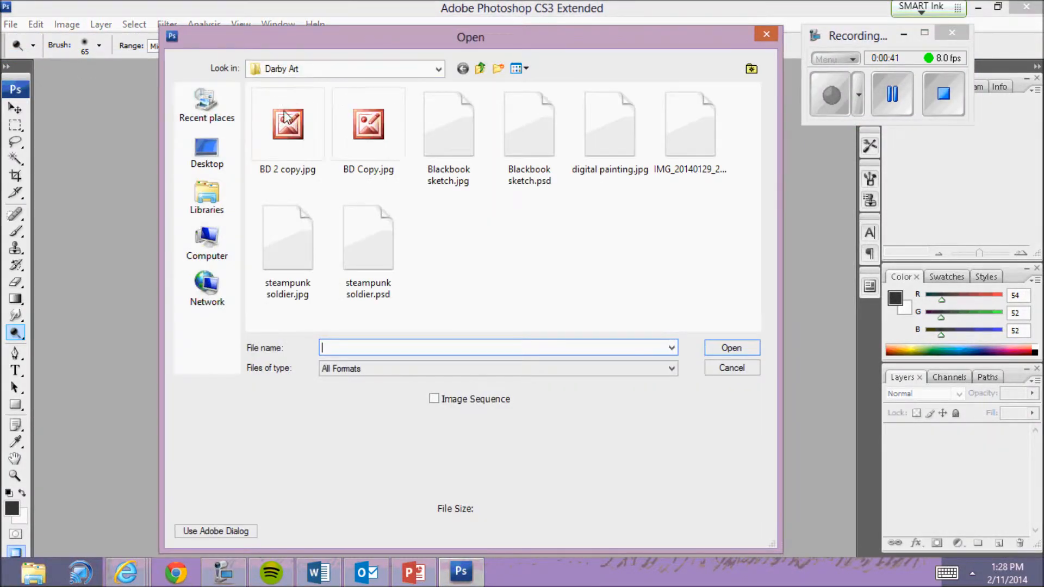
{"action": "left_click", "coordinate": [206, 152]}
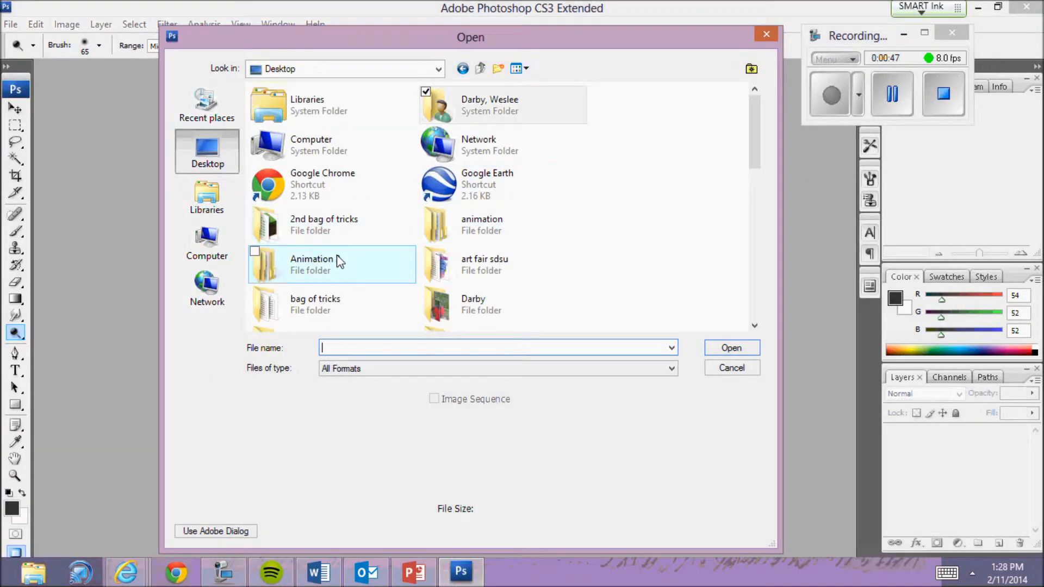
{"action": "left_click", "coordinate": [560, 232]}
{"action": "scroll", "coordinate": [563, 236], "scroll_direction": "down", "scroll_amount": 1}
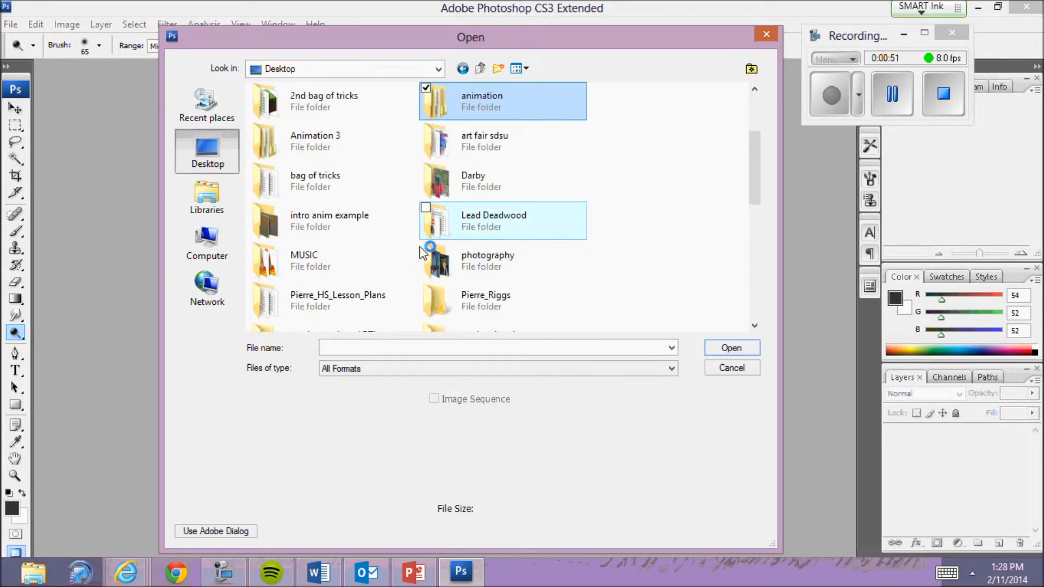
{"action": "scroll", "coordinate": [457, 174], "scroll_direction": "up", "scroll_amount": 1}
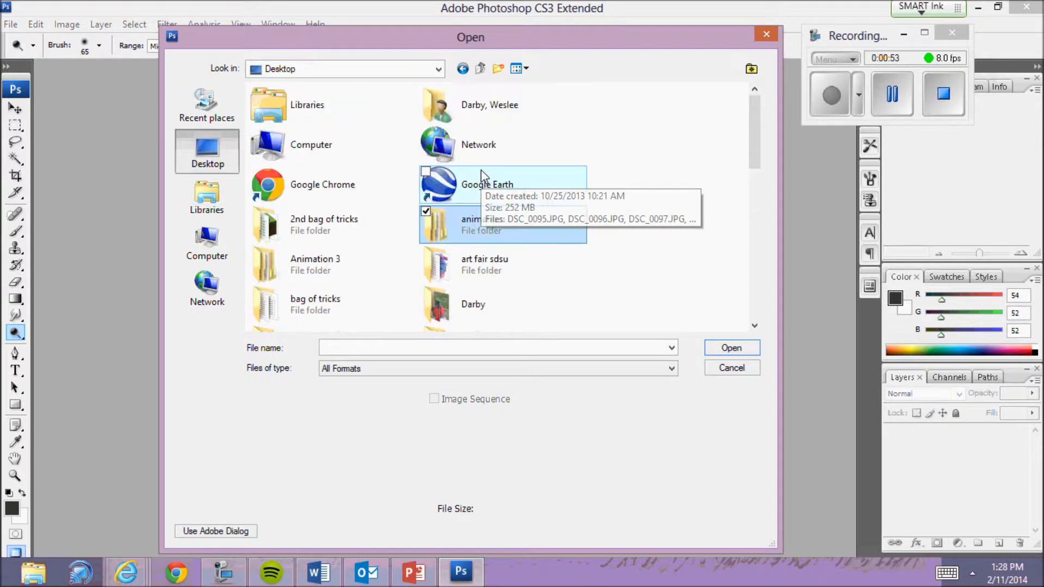
{"action": "scroll", "coordinate": [559, 226], "scroll_direction": "down", "scroll_amount": 4}
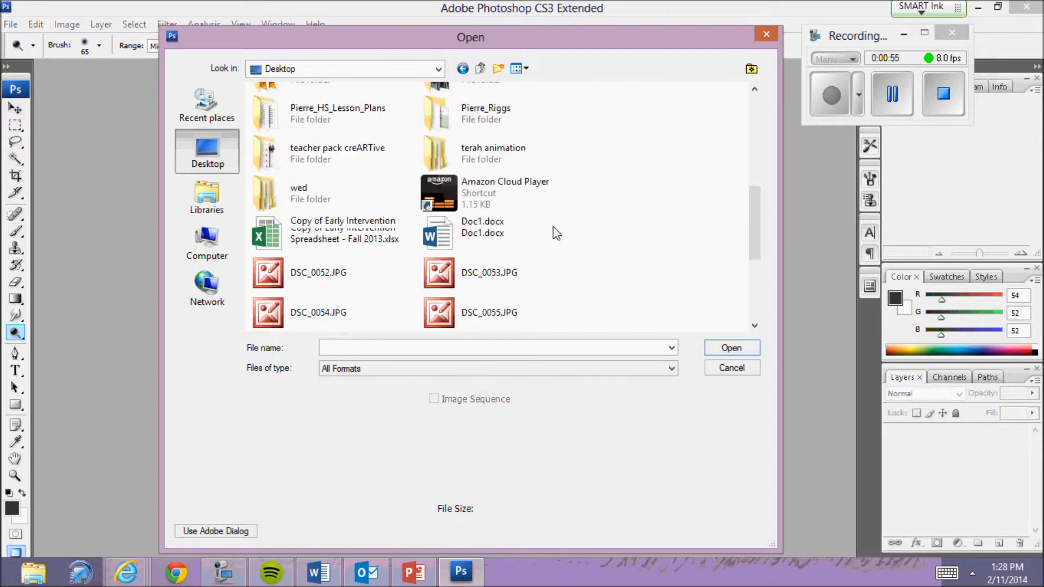
{"action": "scroll", "coordinate": [559, 226], "scroll_direction": "up", "scroll_amount": 1}
Step: Open DSC_0001.JPG from the DCIM > 100D3100 folder inside the desktop animation folder that carries a person's first name
{"action": "left_click", "coordinate": [500, 156]}
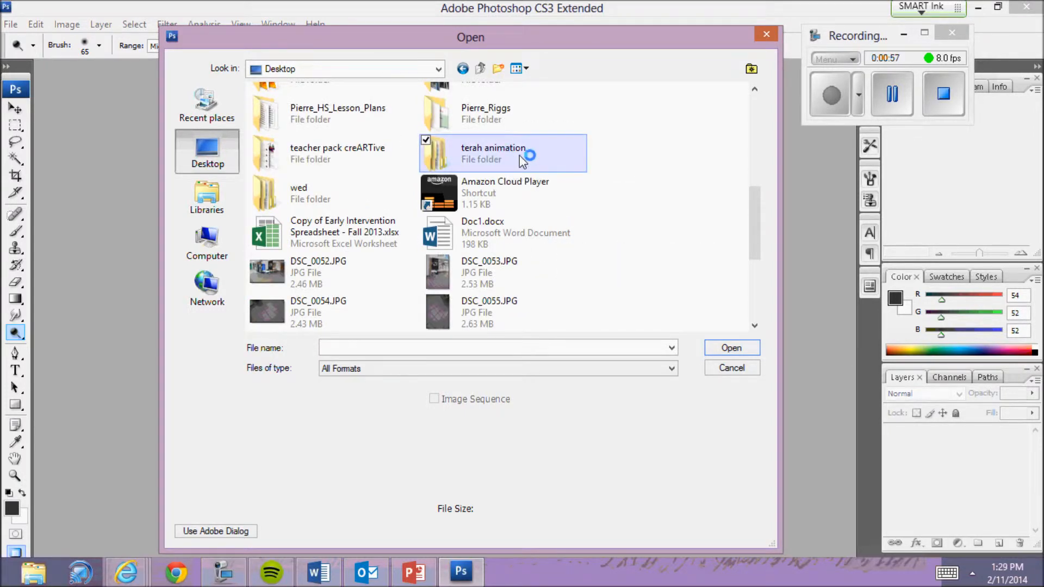
{"action": "left_click", "coordinate": [733, 352]}
{"action": "double_click", "coordinate": [317, 111]}
{"action": "double_click", "coordinate": [298, 108]}
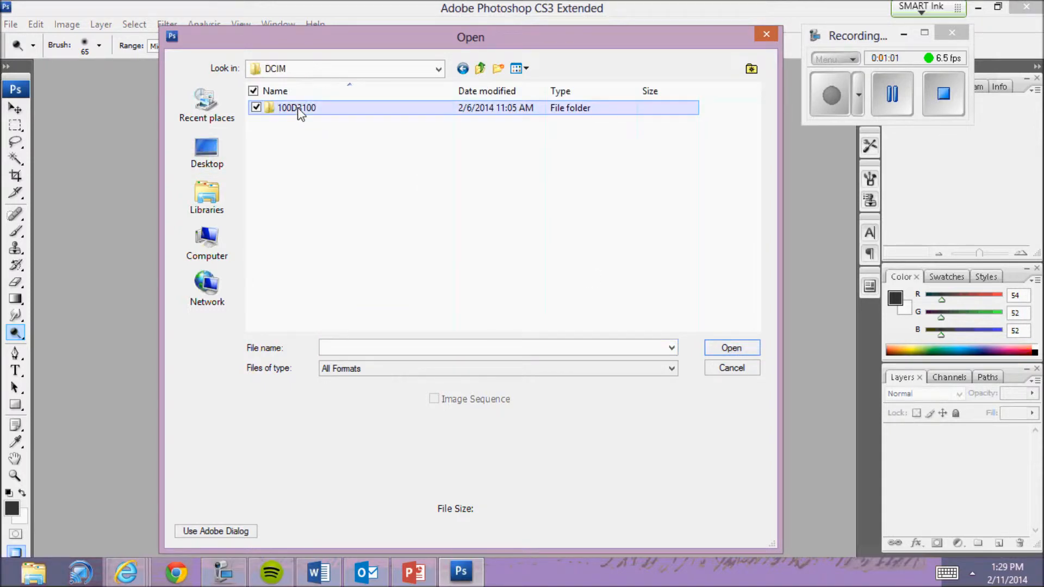
{"action": "double_click", "coordinate": [298, 107]}
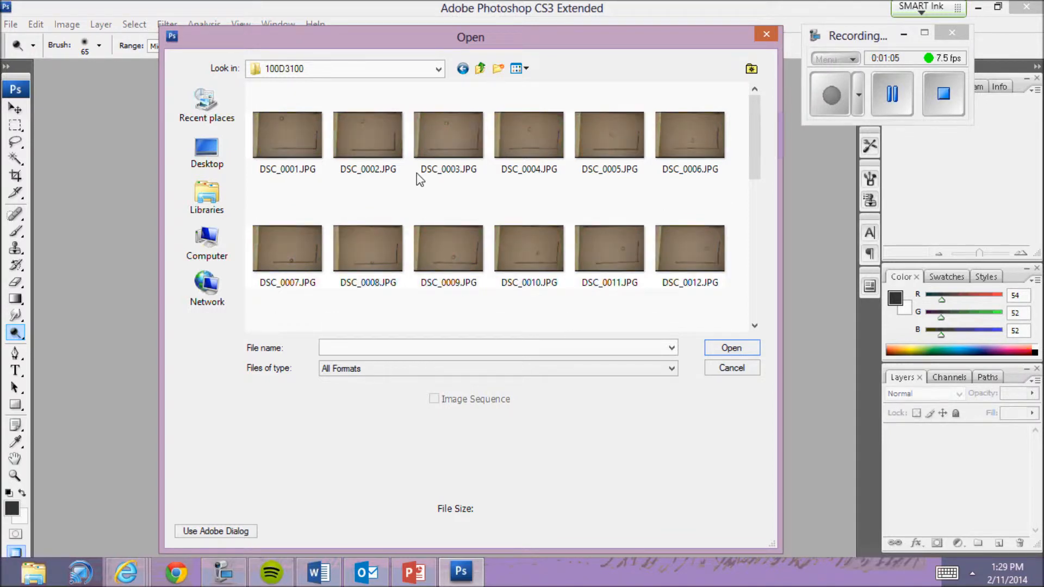
{"action": "left_click", "coordinate": [280, 143]}
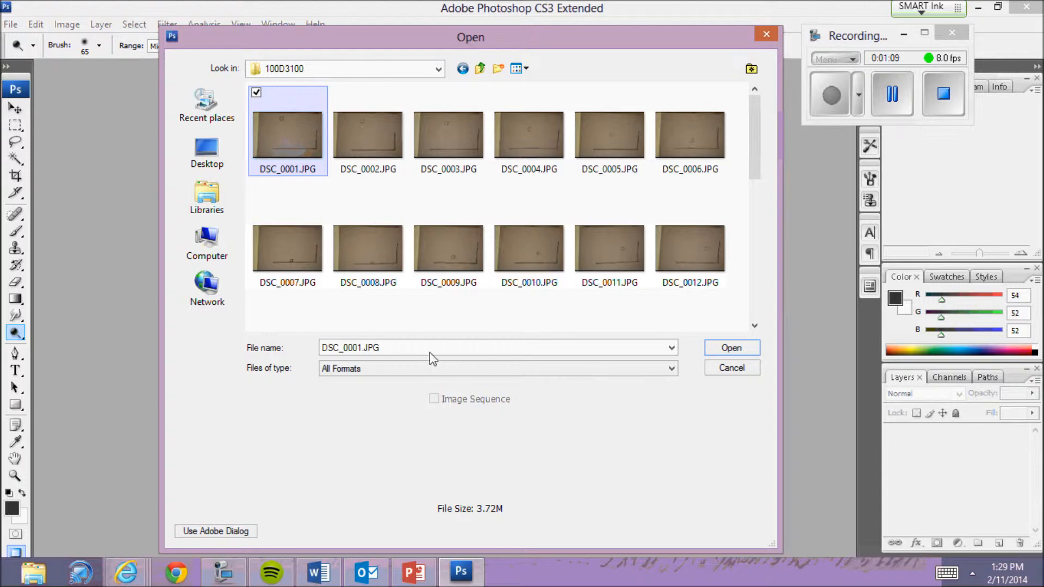
{"action": "left_click", "coordinate": [731, 348]}
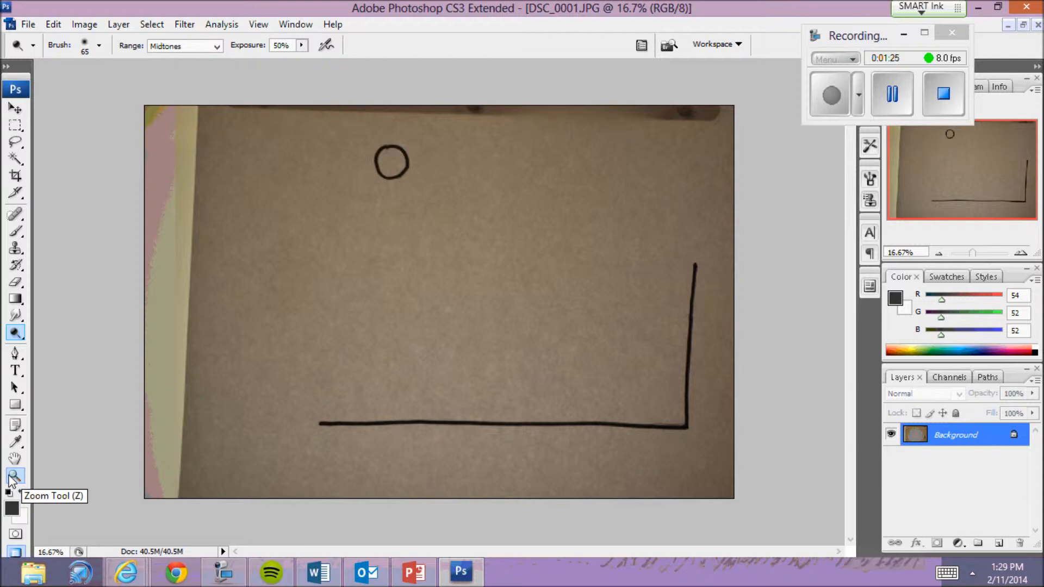
Step: Zoom in on the photo with the Zoom tool, and fit the whole image on screen
{"action": "left_click", "coordinate": [14, 477]}
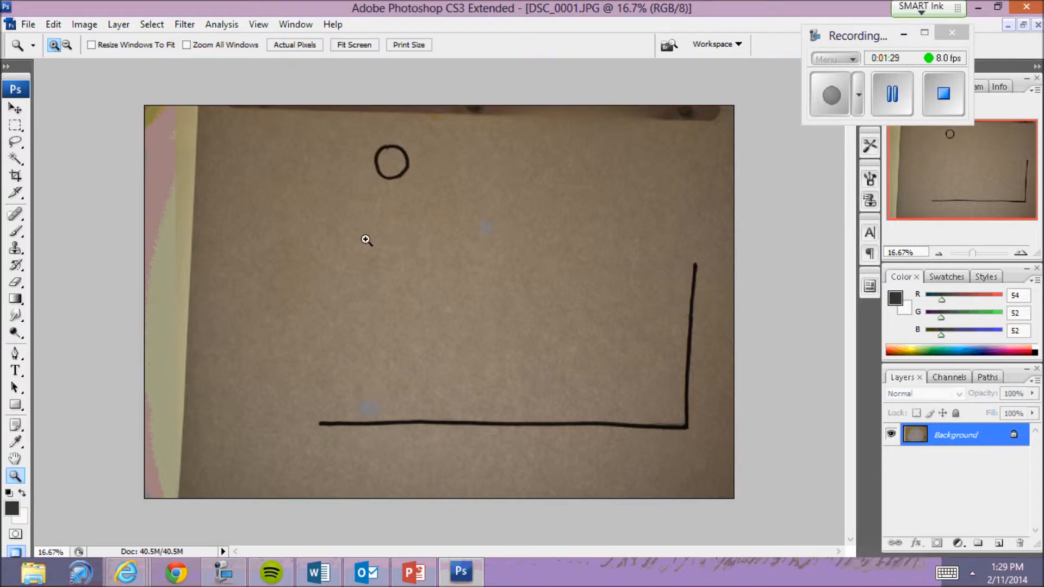
{"action": "left_click", "coordinate": [373, 232]}
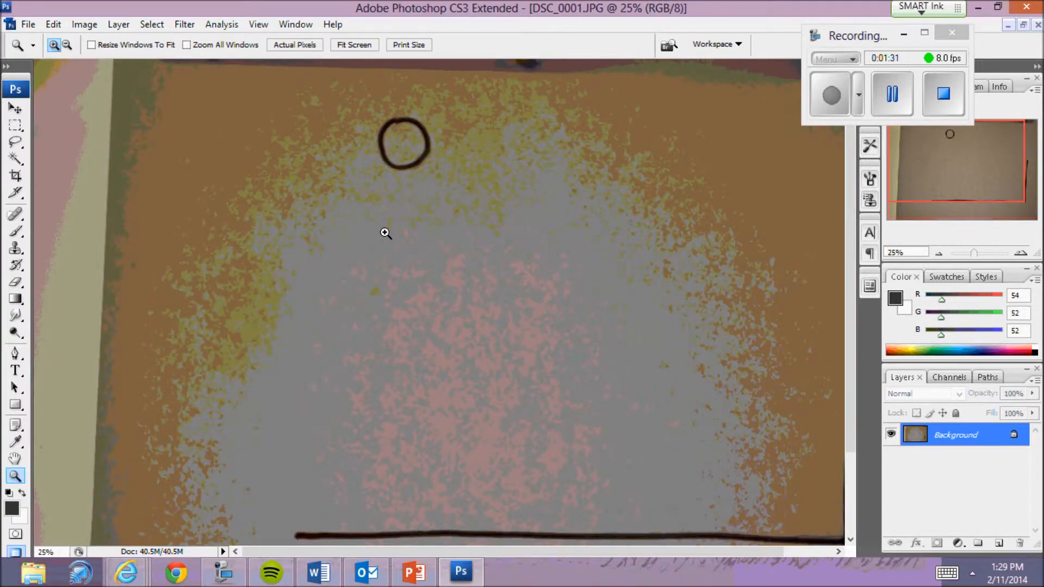
{"action": "right_click", "coordinate": [385, 233]}
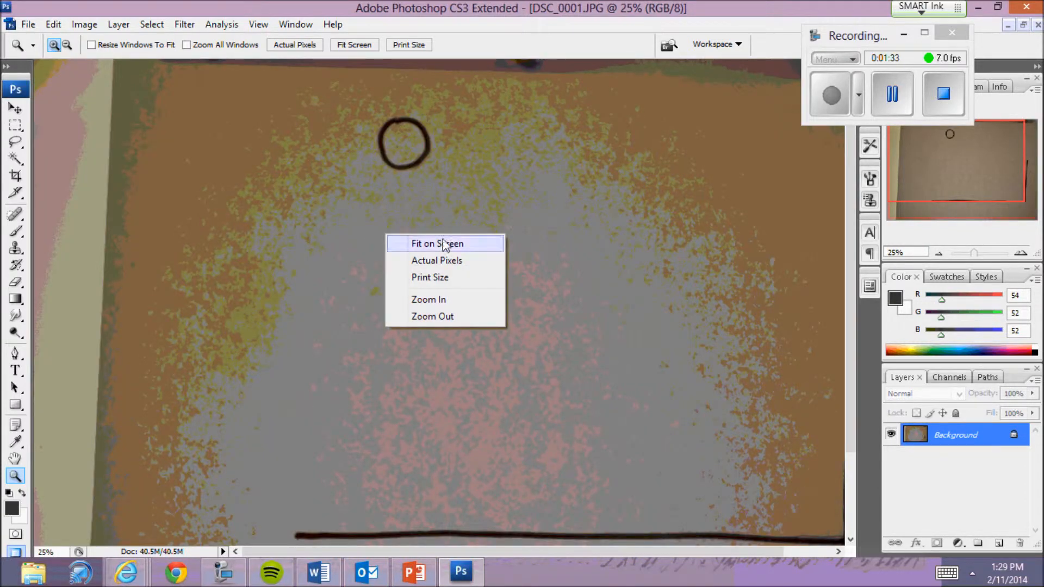
{"action": "left_click", "coordinate": [458, 246]}
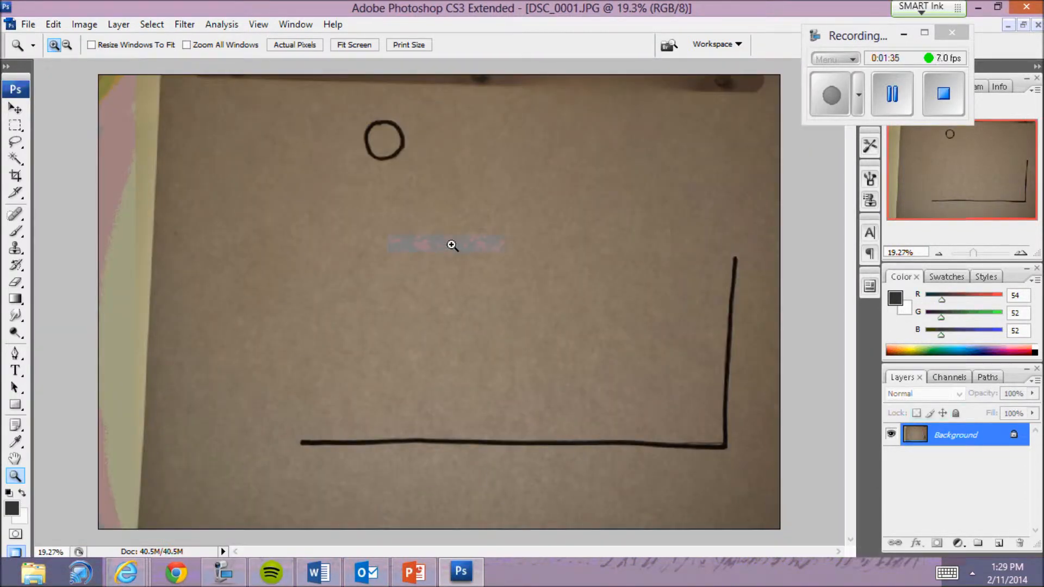
{"action": "left_click", "coordinate": [13, 508]}
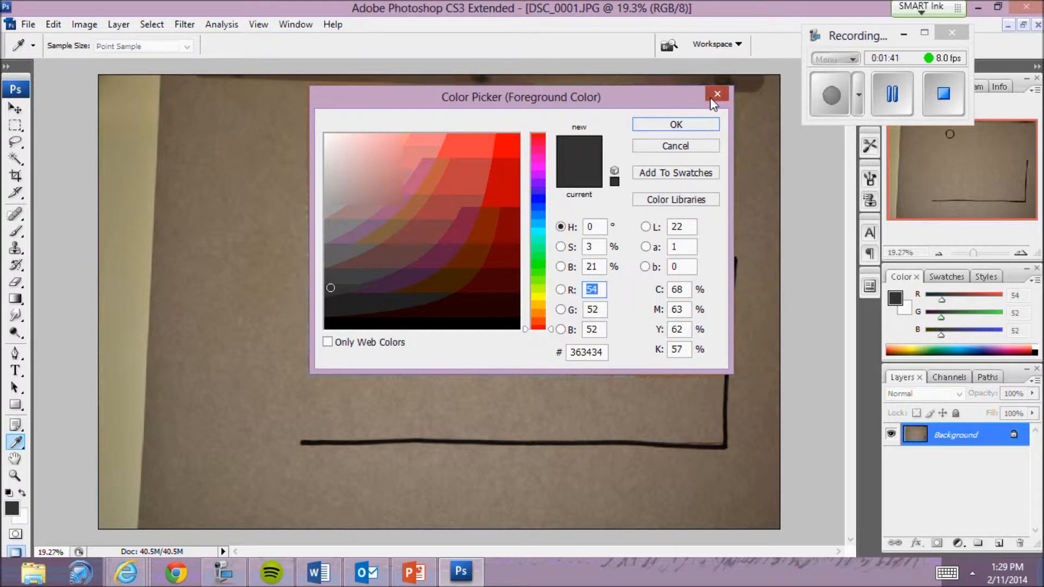
{"action": "left_click", "coordinate": [711, 97]}
{"action": "key", "text": "z"}
{"action": "left_click", "coordinate": [25, 517]}
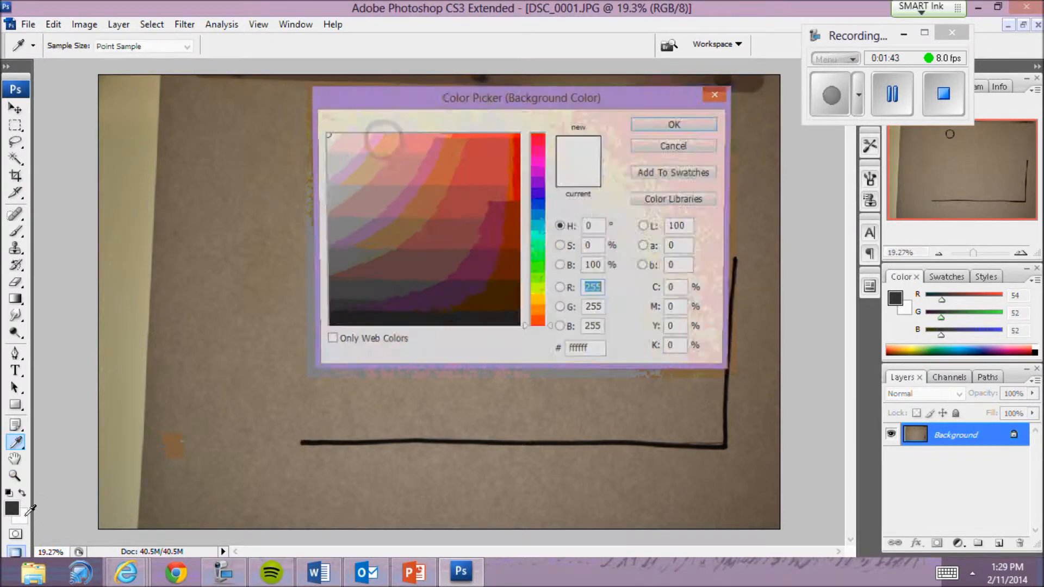
{"action": "left_click", "coordinate": [712, 97]}
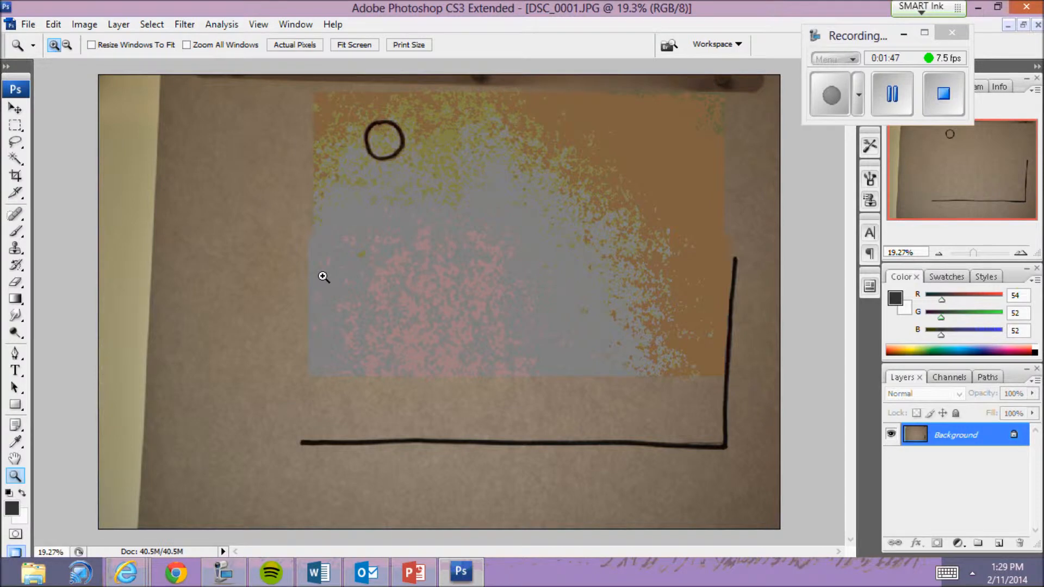
{"action": "key", "text": "x"}
{"action": "key", "text": "x"}
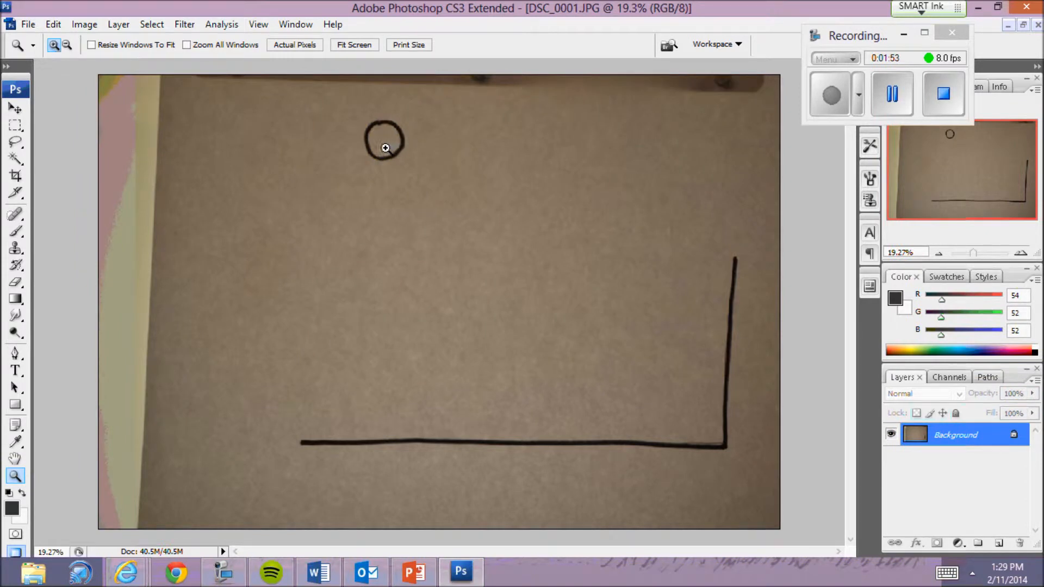
Step: Set the foreground color to bright red f72121
{"action": "left_click", "coordinate": [13, 513]}
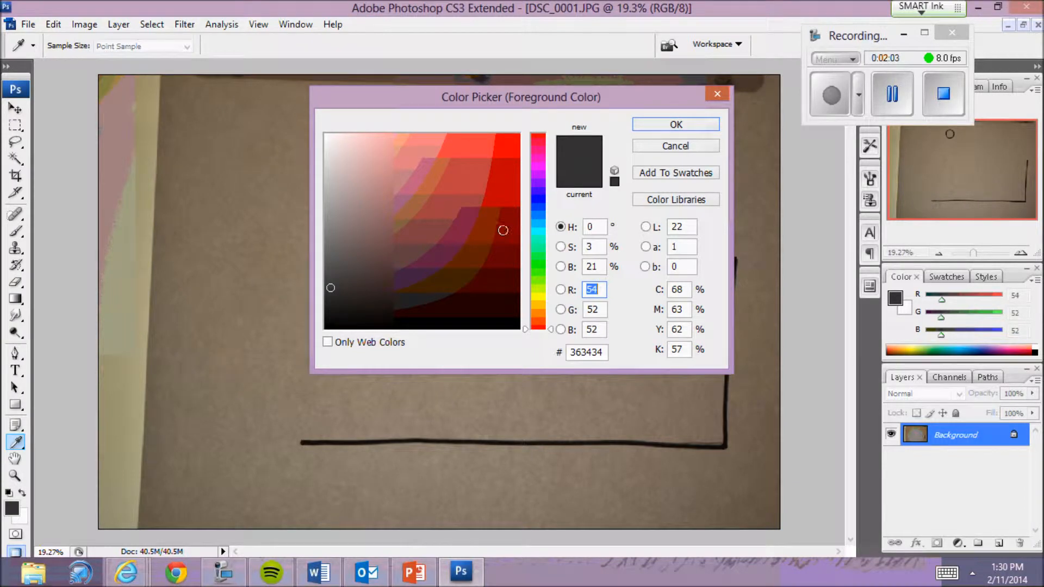
{"action": "left_click", "coordinate": [434, 192]}
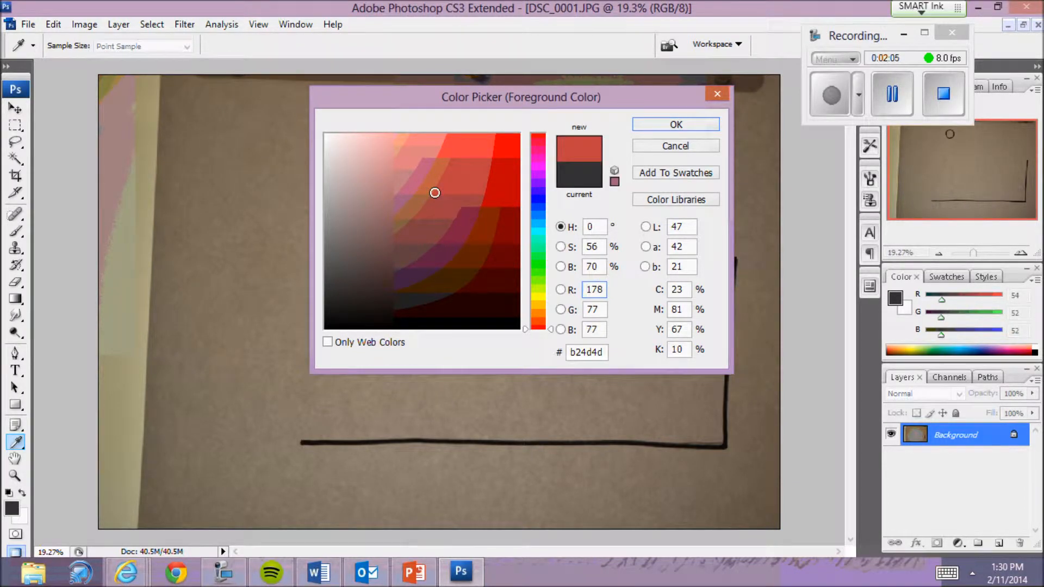
{"action": "mouse_move", "coordinate": [445, 181]}
{"action": "left_mouse_down"}
{"action": "mouse_move", "coordinate": [471, 174]}
{"action": "mouse_move", "coordinate": [494, 140]}
{"action": "left_mouse_up"}
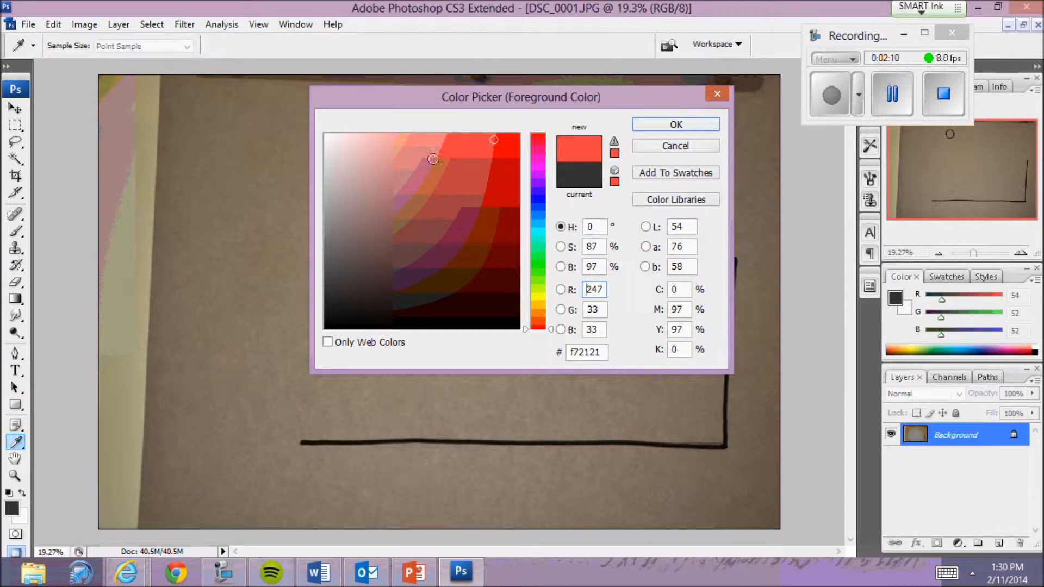
{"action": "left_click", "coordinate": [692, 126]}
{"action": "key", "text": "z"}
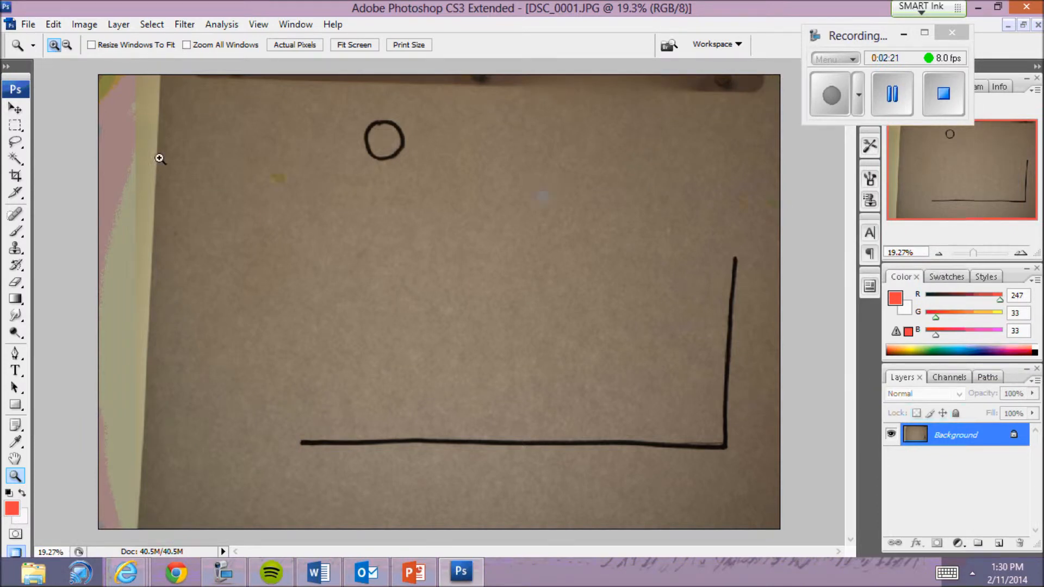
Step: Select the area inside the drawn circle with the Magic Wand tool
{"action": "left_click", "coordinate": [20, 162]}
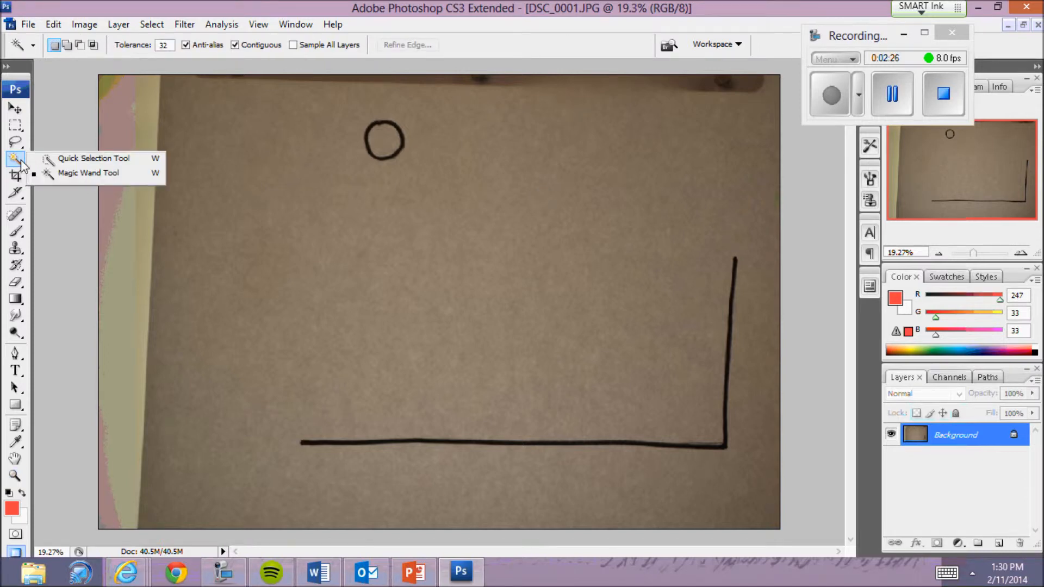
{"action": "left_click", "coordinate": [86, 174]}
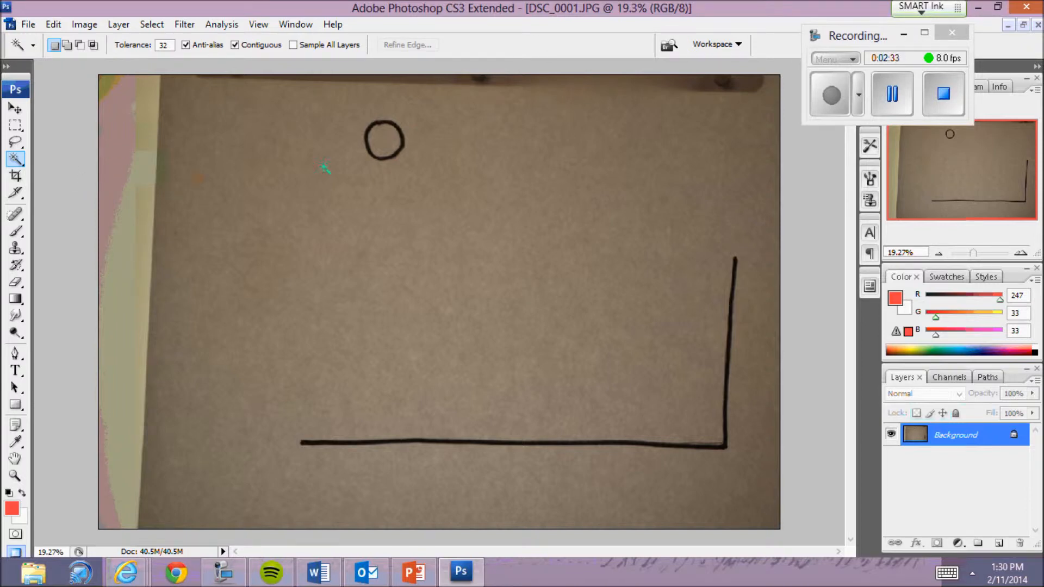
{"action": "left_click", "coordinate": [384, 142]}
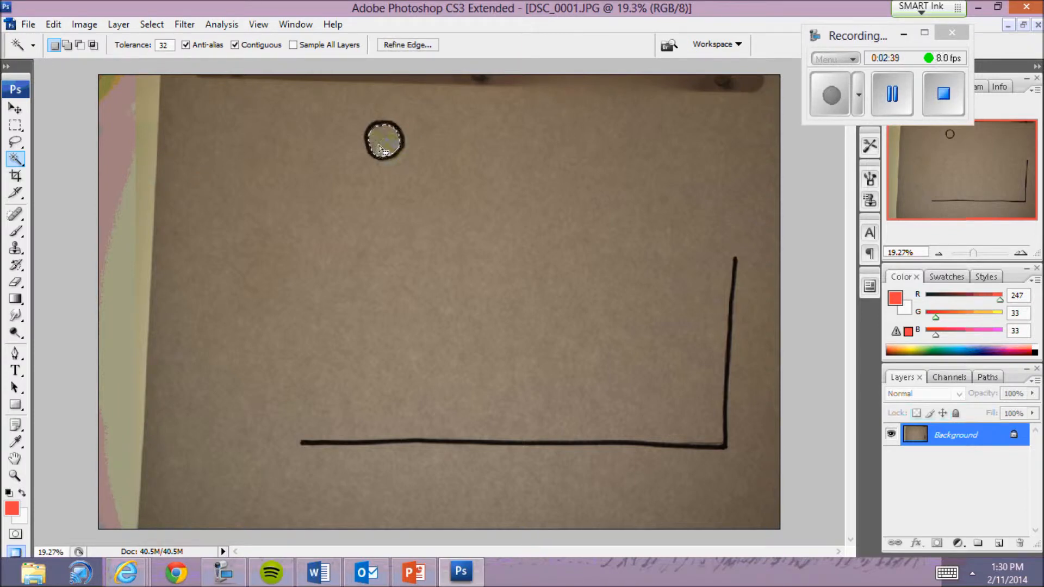
Step: Fill the selected circle interior with the foreground color in Normal mode at 100% opacity, and deselect it
{"action": "left_click", "coordinate": [53, 25]}
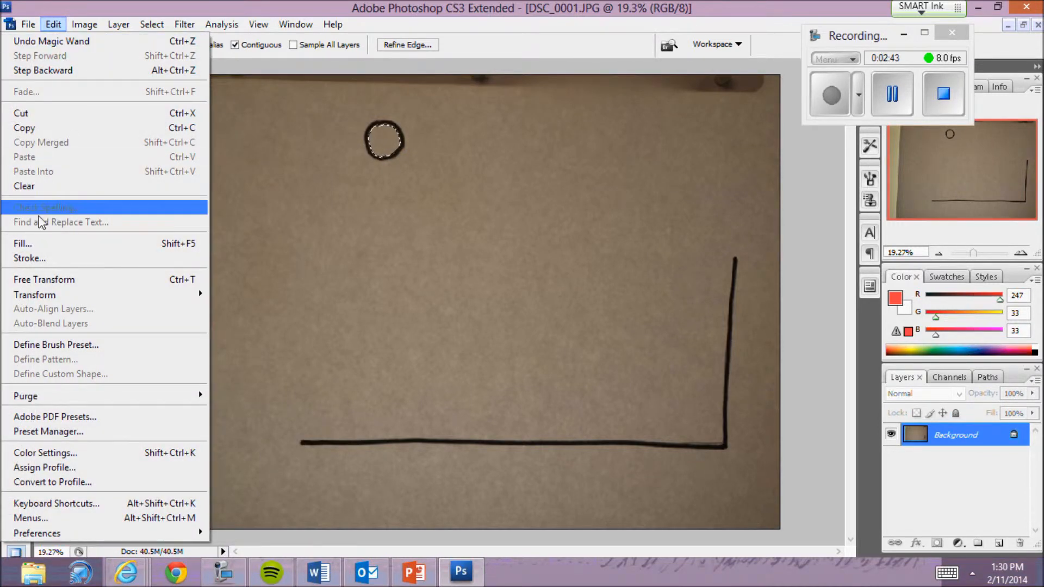
{"action": "left_click", "coordinate": [41, 242]}
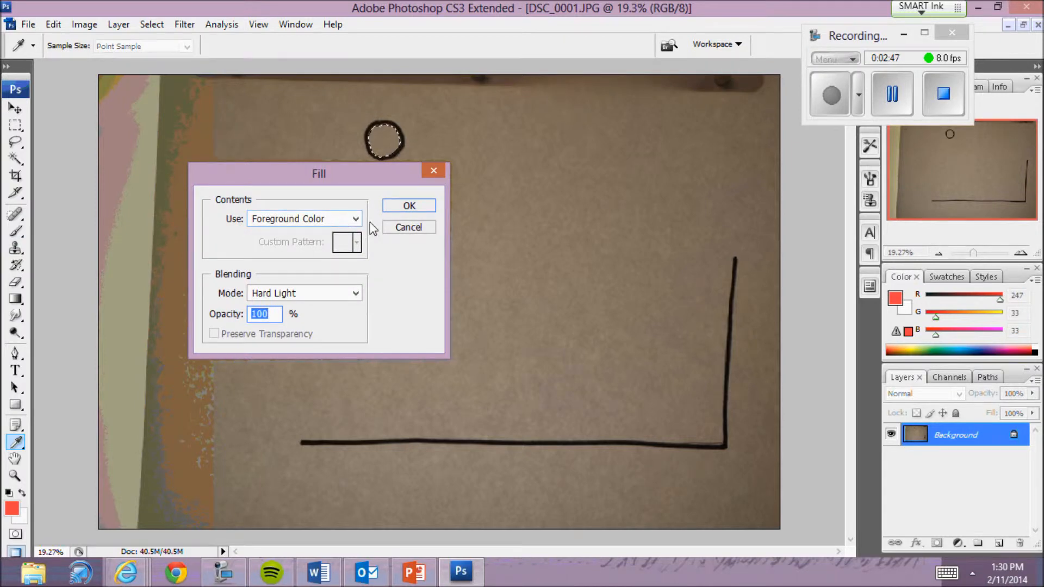
{"action": "left_click", "coordinate": [354, 293]}
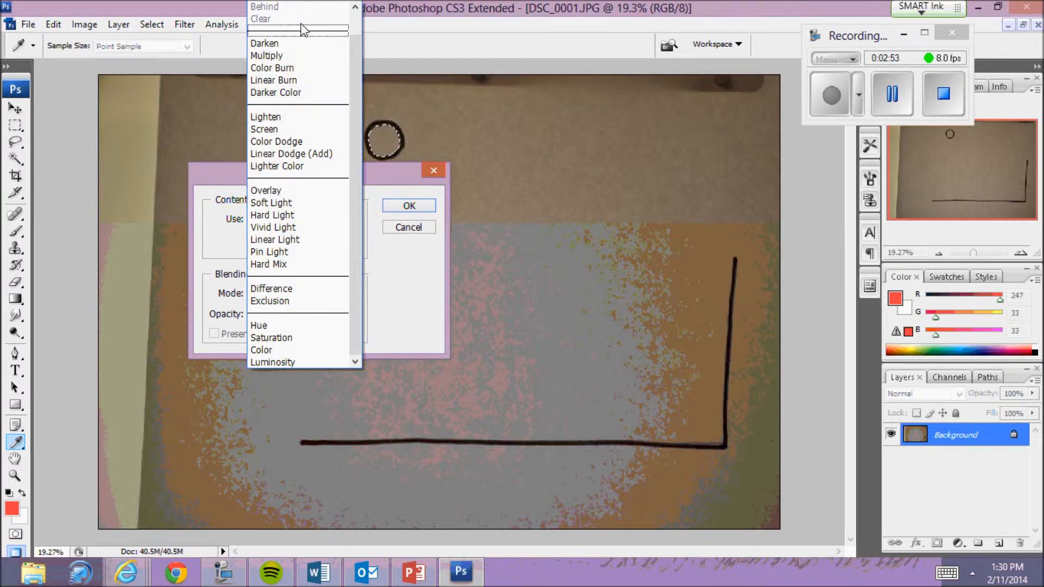
{"action": "left_click_drag", "start_coordinate": [353, 51], "coordinate": [354, 20]}
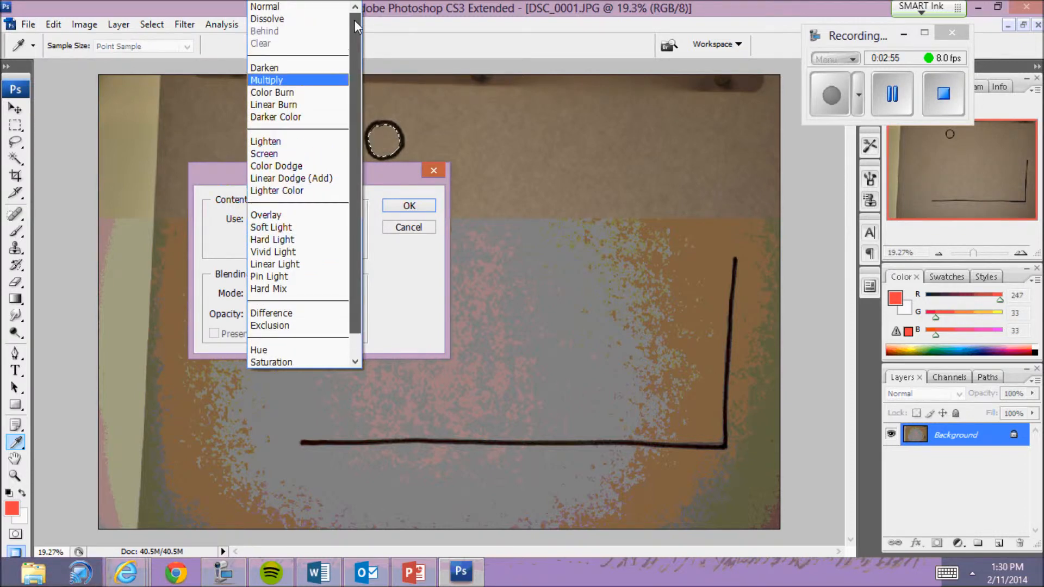
{"action": "left_click", "coordinate": [271, 9]}
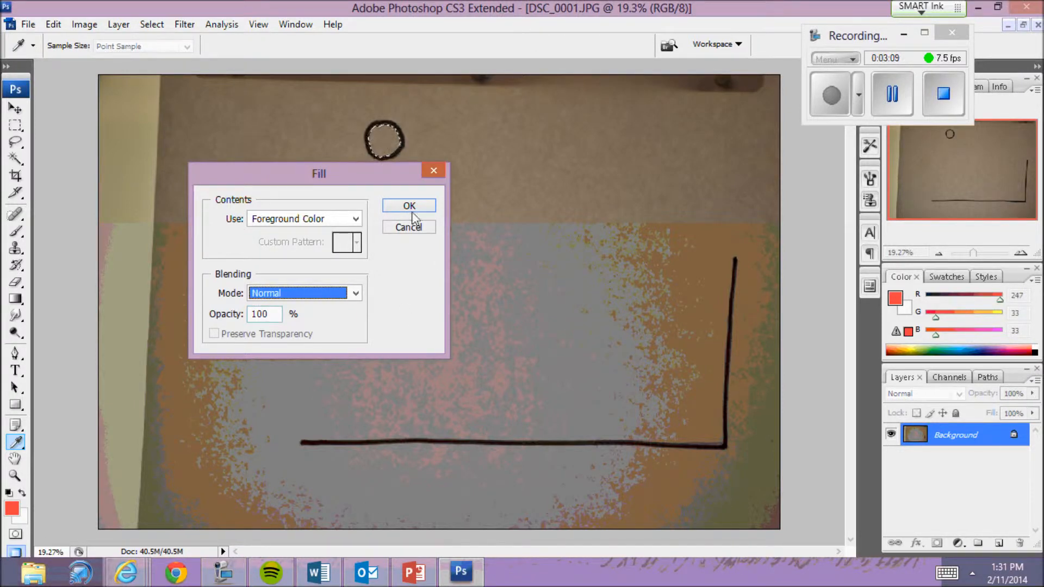
{"action": "left_click", "coordinate": [396, 207]}
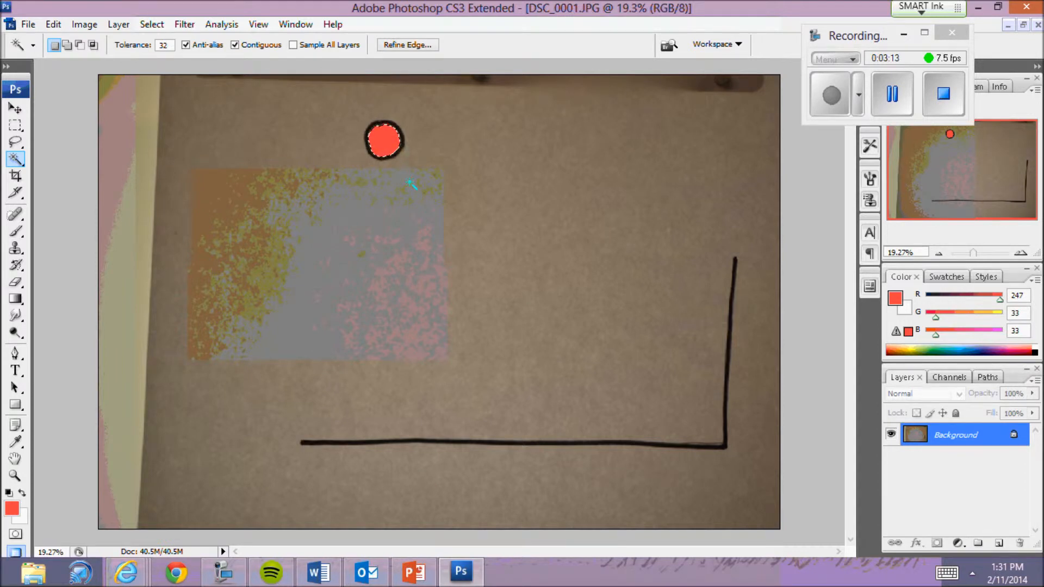
{"action": "key", "text": "ctrl+d"}
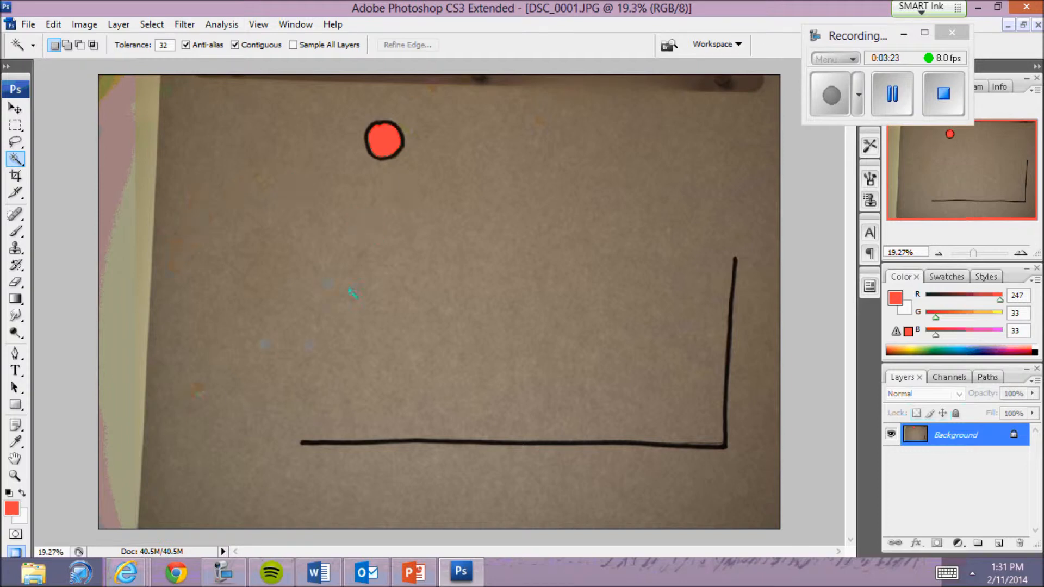
Step: Select the black outline of the ball with the Magic Wand tool at 50% zoom
{"action": "key", "text": "z"}
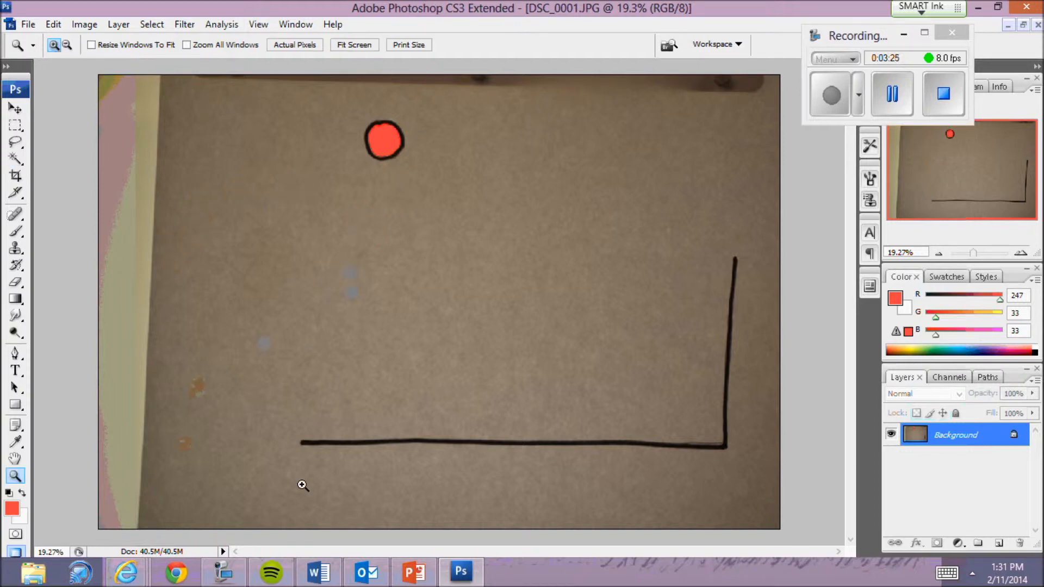
{"action": "left_click", "coordinate": [389, 194]}
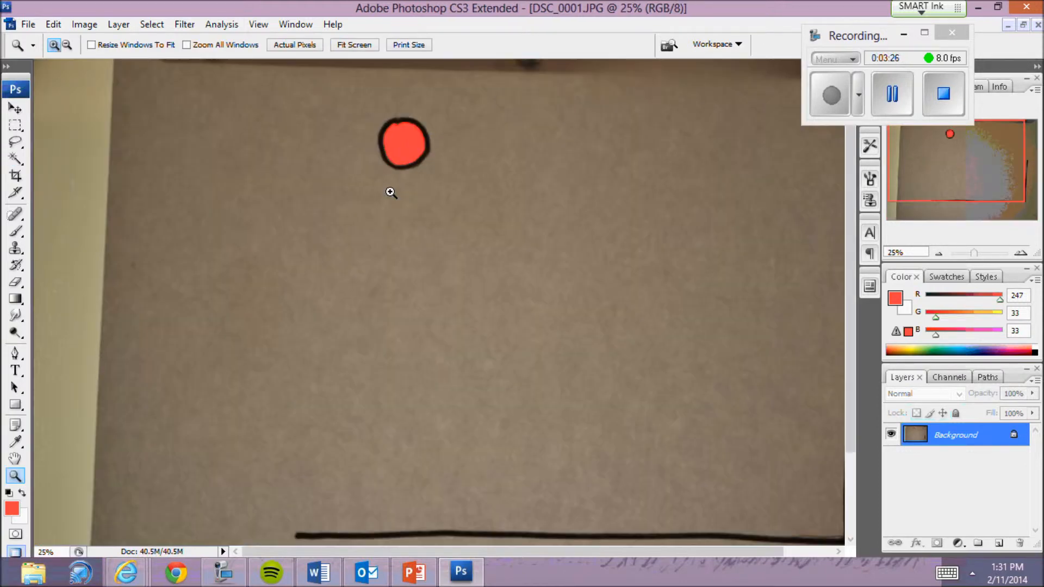
{"action": "left_click", "coordinate": [454, 168]}
{"action": "left_click", "coordinate": [453, 169]}
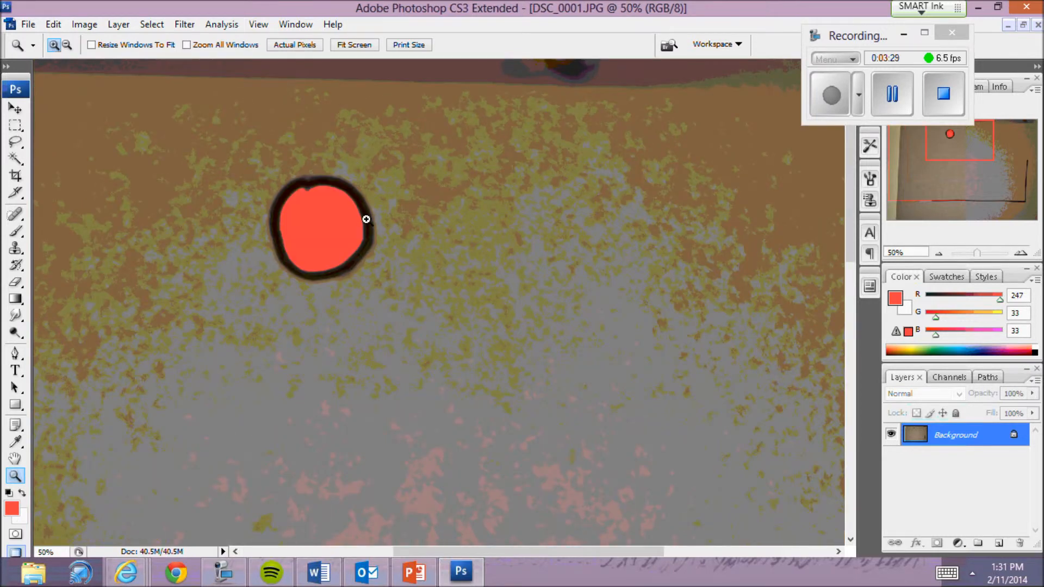
{"action": "left_click", "coordinate": [16, 158]}
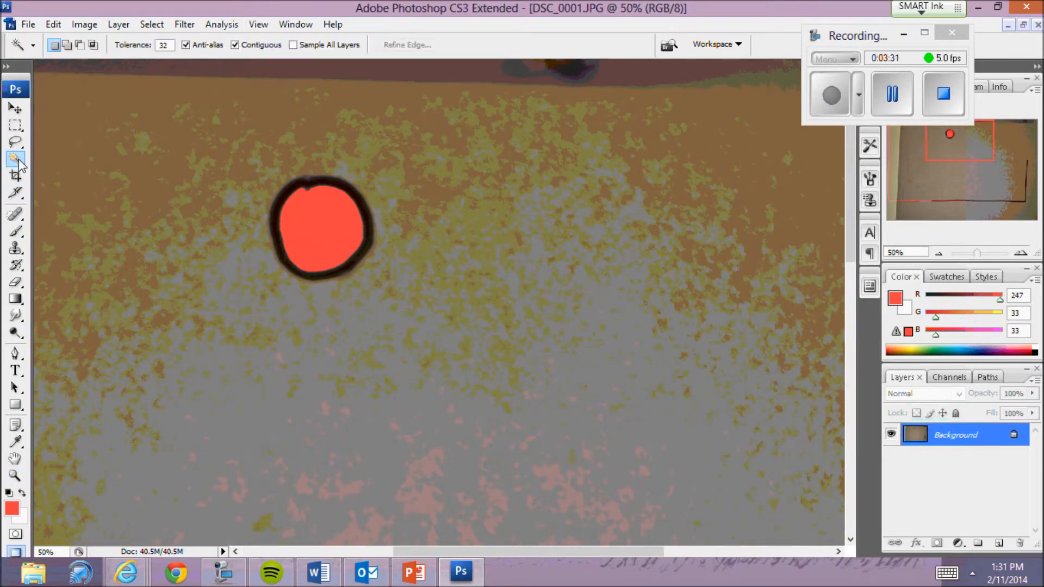
{"action": "left_click", "coordinate": [322, 182]}
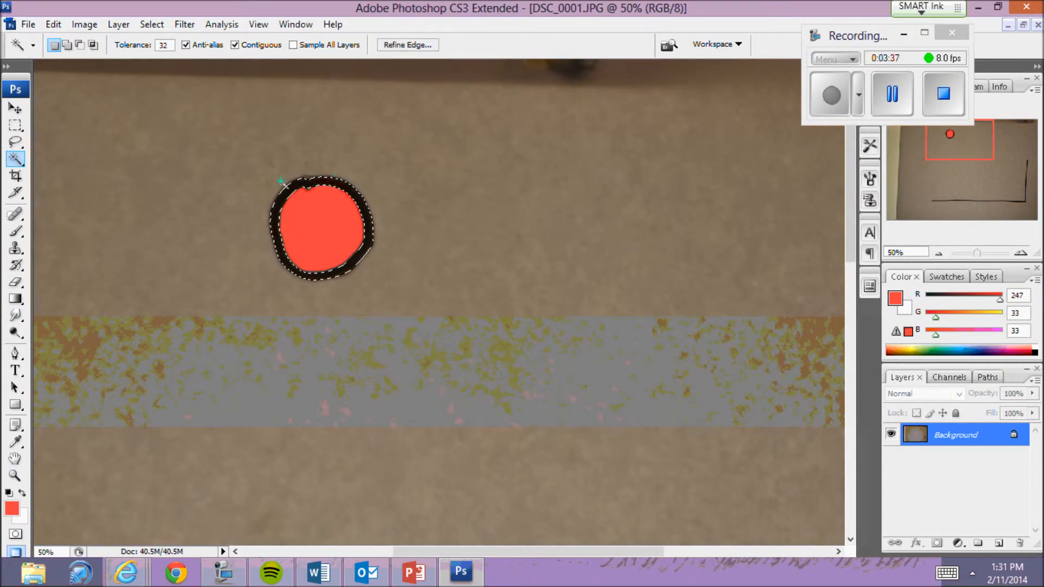
Step: Fill the selected ball outline with the red foreground color in Normal mode at 100% opacity, and clear the selection
{"action": "left_click", "coordinate": [65, 29]}
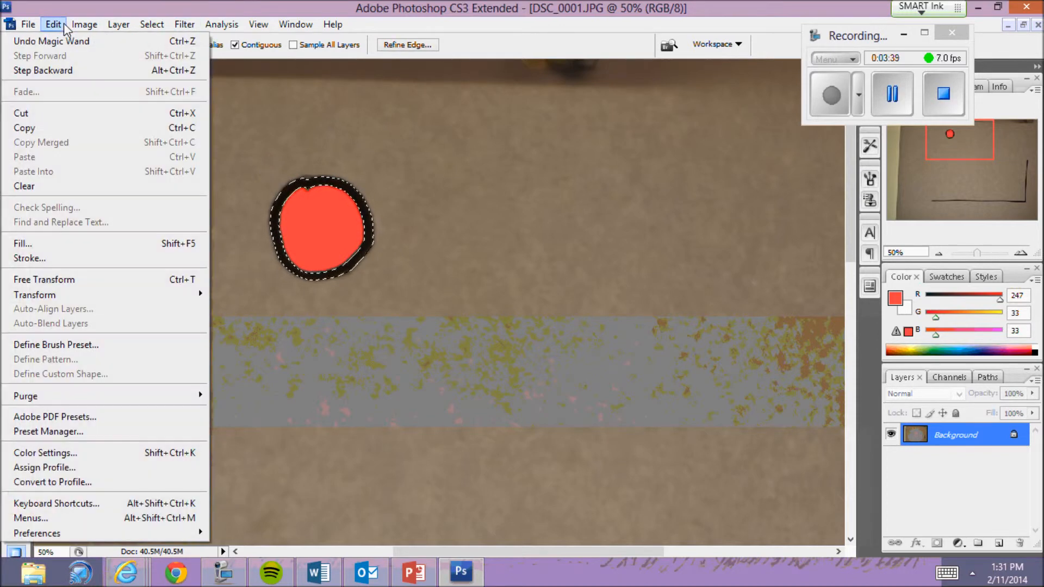
{"action": "left_click", "coordinate": [34, 243]}
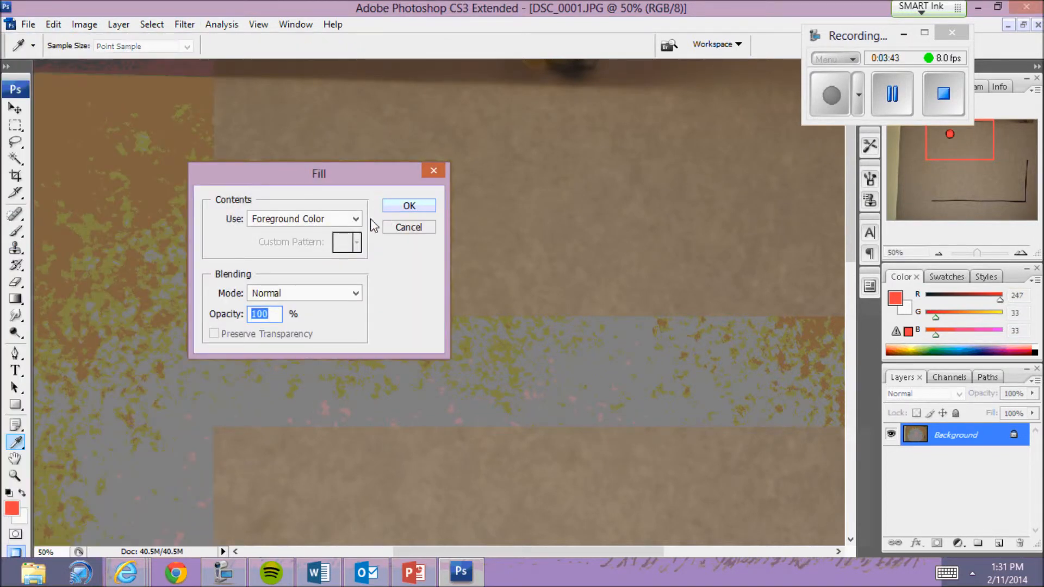
{"action": "left_click", "coordinate": [398, 209]}
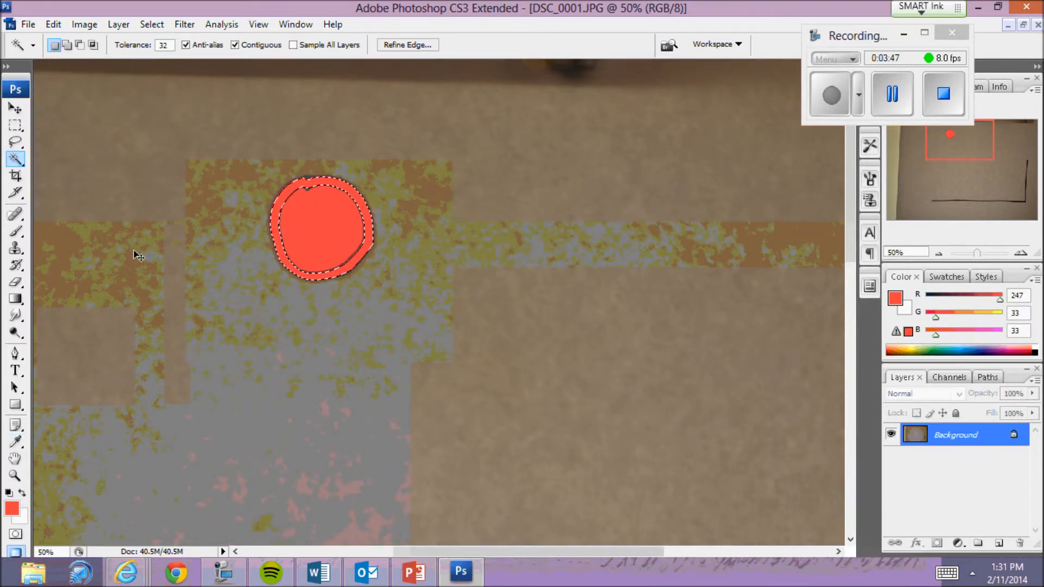
{"action": "key", "text": "ctrl+d"}
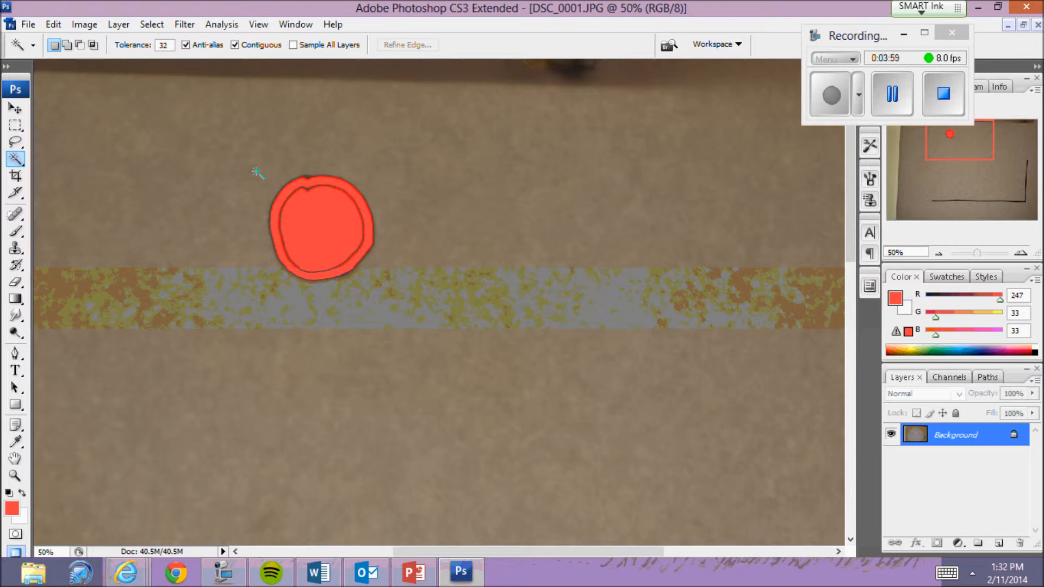
Step: Save the image as DSC_0001.jpg in the 100D3100 folder, replacing the existing file, with JPEG quality 12 (Maximum) and Baseline ("Standard") format
{"action": "left_click", "coordinate": [30, 27]}
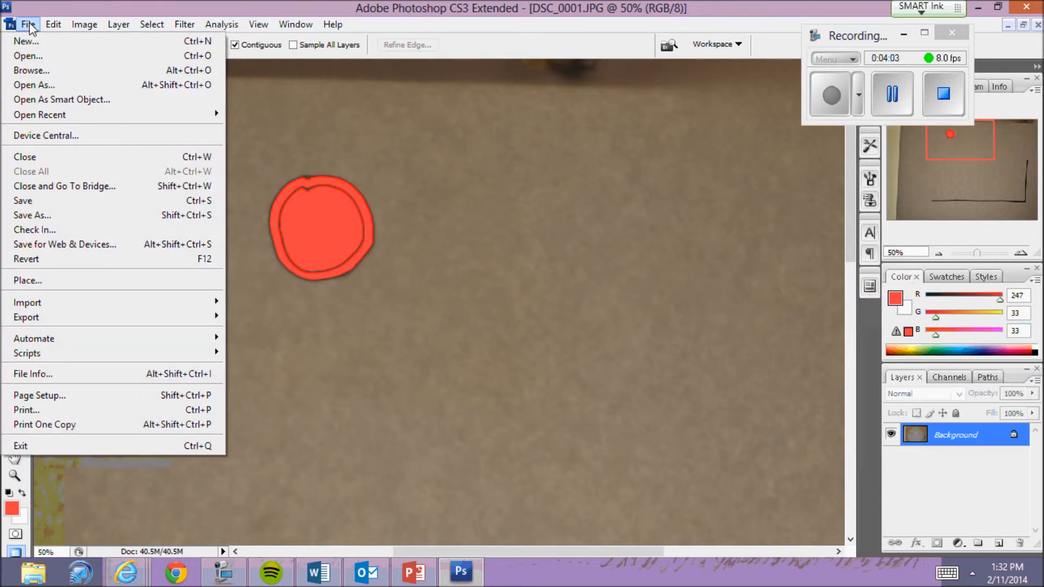
{"action": "left_click", "coordinate": [43, 215]}
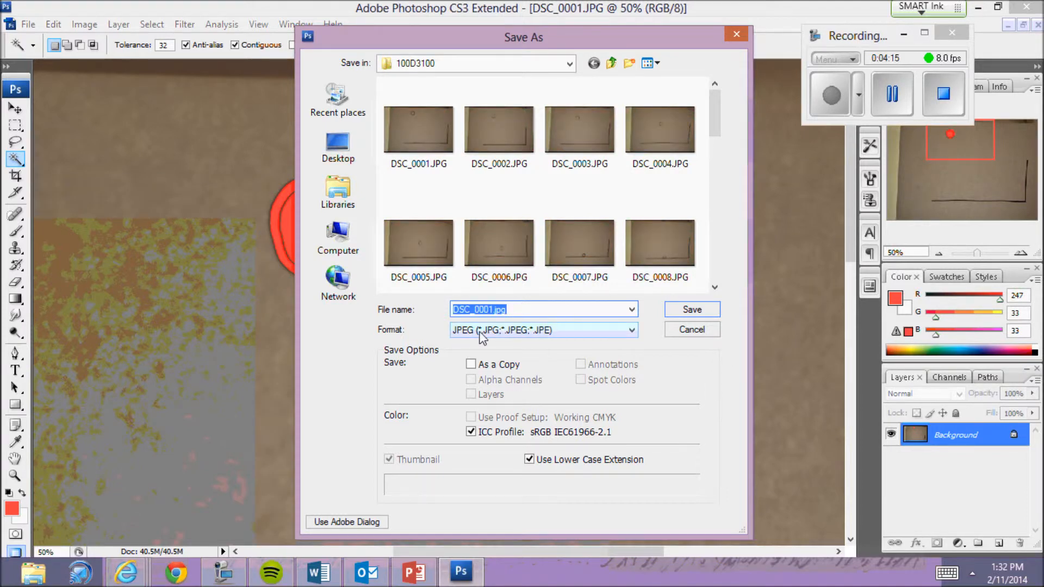
{"action": "left_click", "coordinate": [682, 315]}
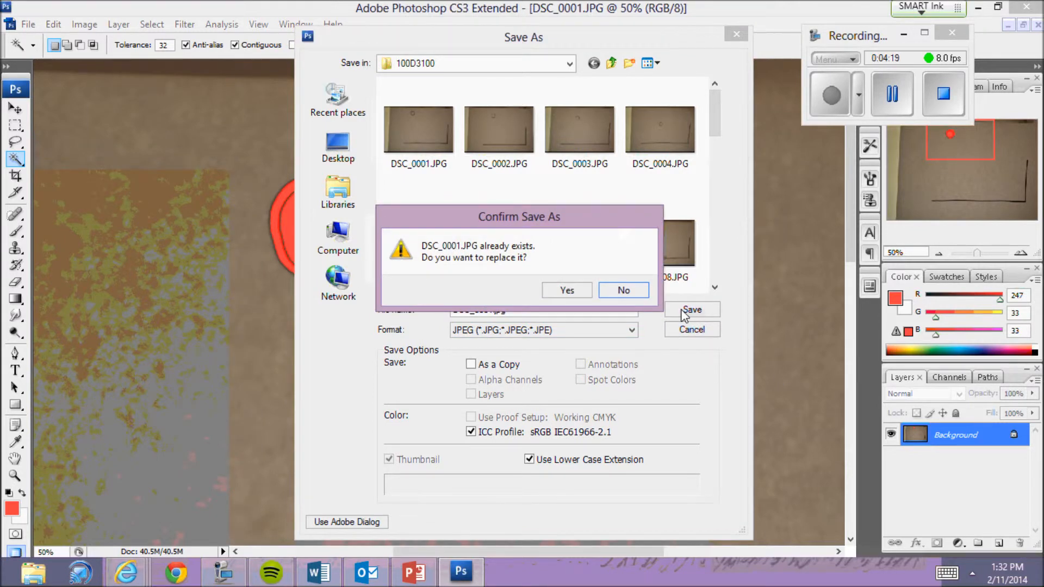
{"action": "left_click", "coordinate": [568, 292]}
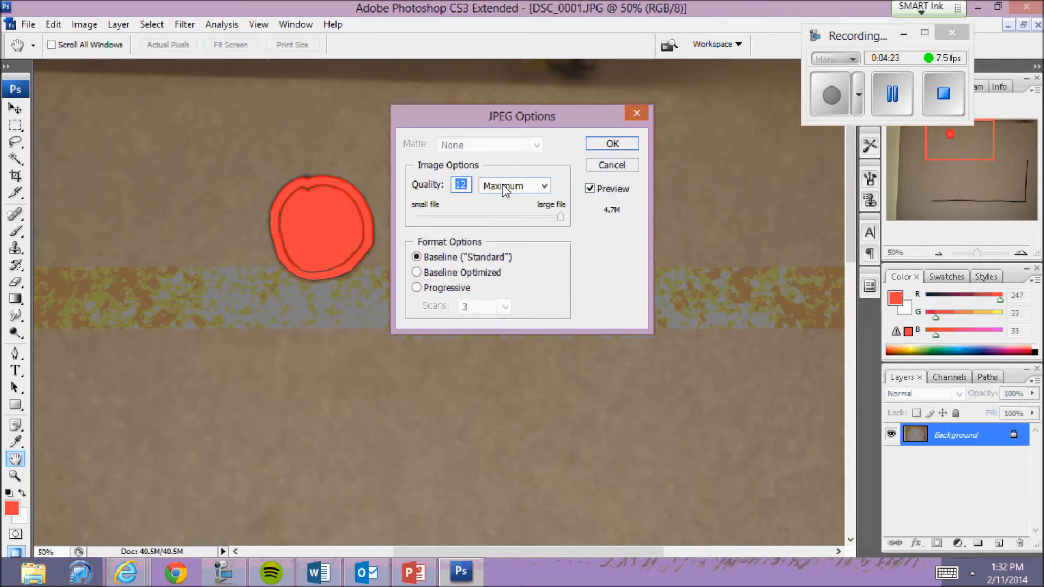
{"action": "left_click", "coordinate": [613, 143]}
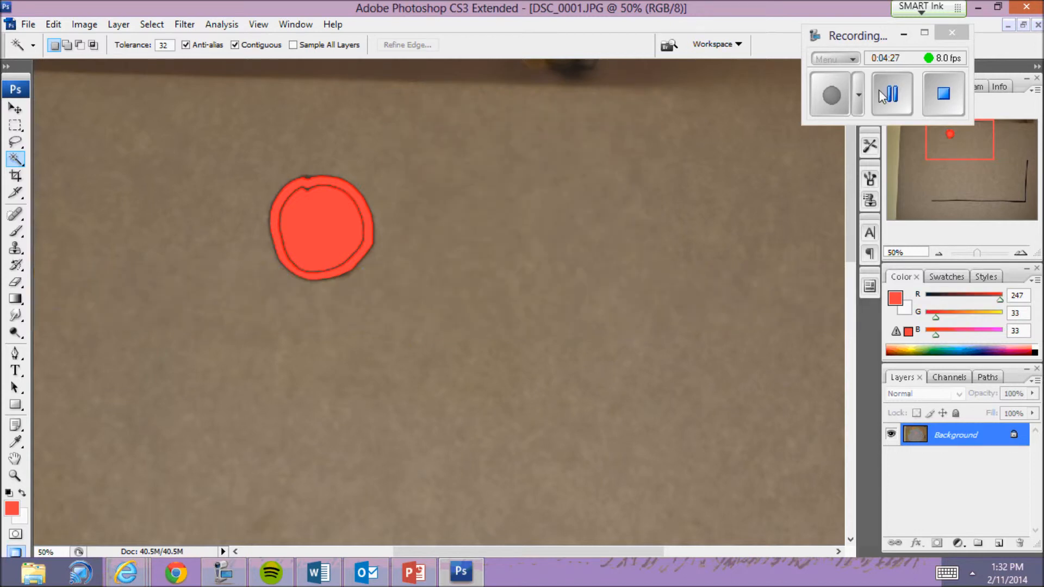
Step: Close the finished first frame and open DSC_0002.JPG from the 100D3100 folder
{"action": "left_click", "coordinate": [1038, 26]}
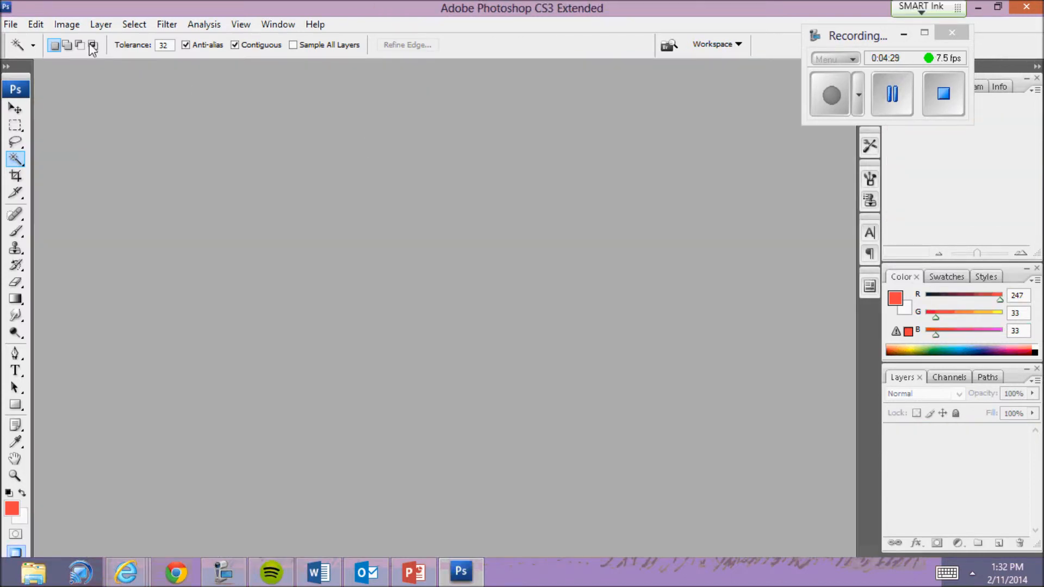
{"action": "left_click", "coordinate": [18, 25]}
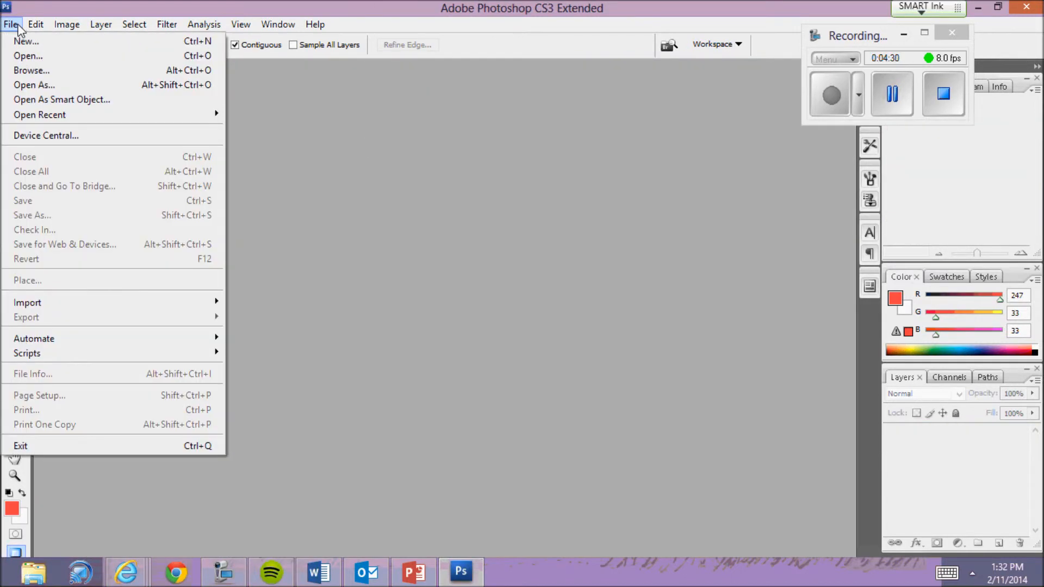
{"action": "left_click", "coordinate": [32, 54]}
{"action": "left_click", "coordinate": [344, 128]}
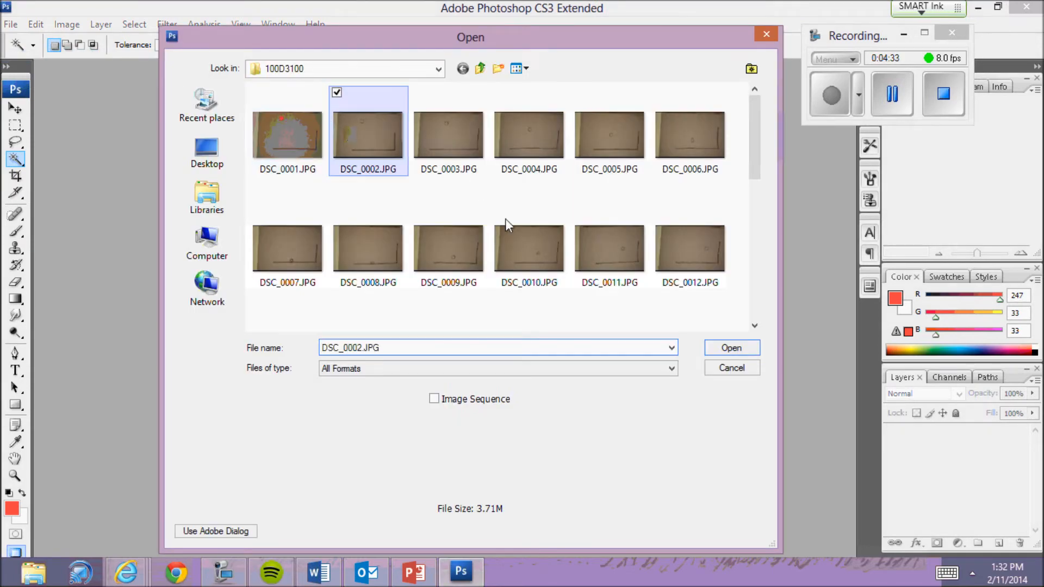
{"action": "left_click", "coordinate": [716, 351]}
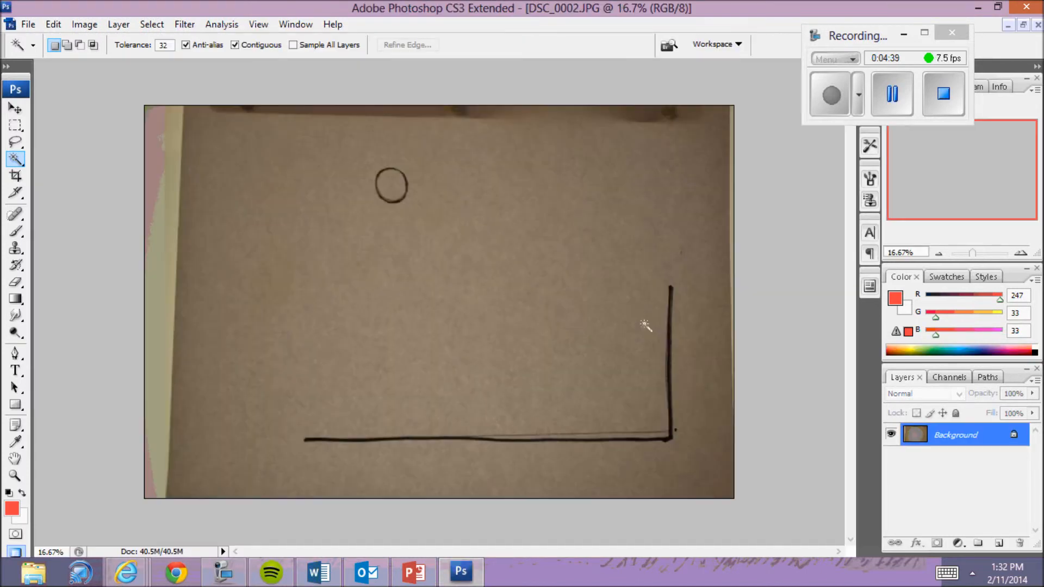
{"action": "right_click", "coordinate": [15, 159]}
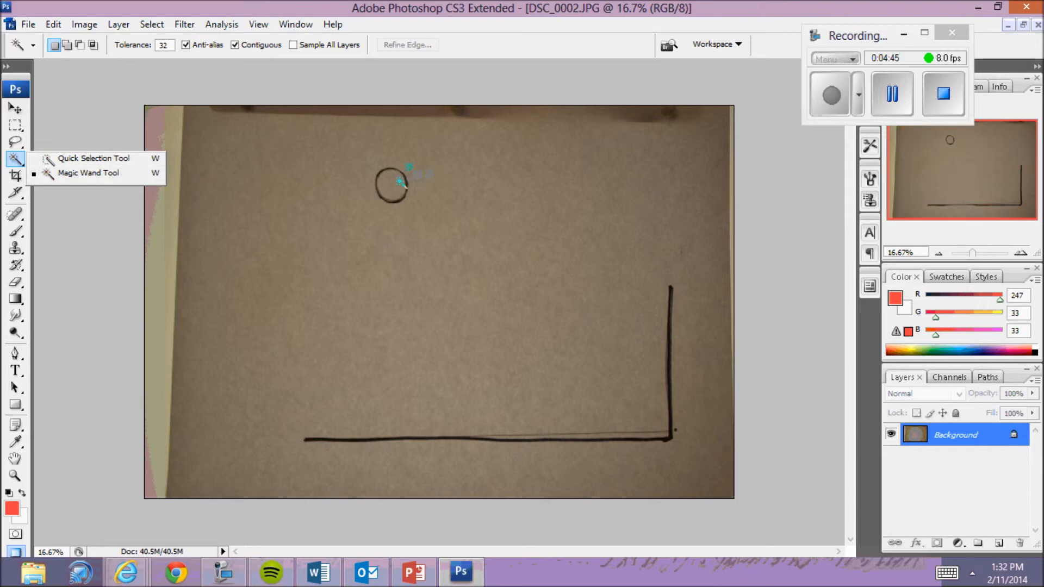
{"action": "left_click", "coordinate": [400, 183]}
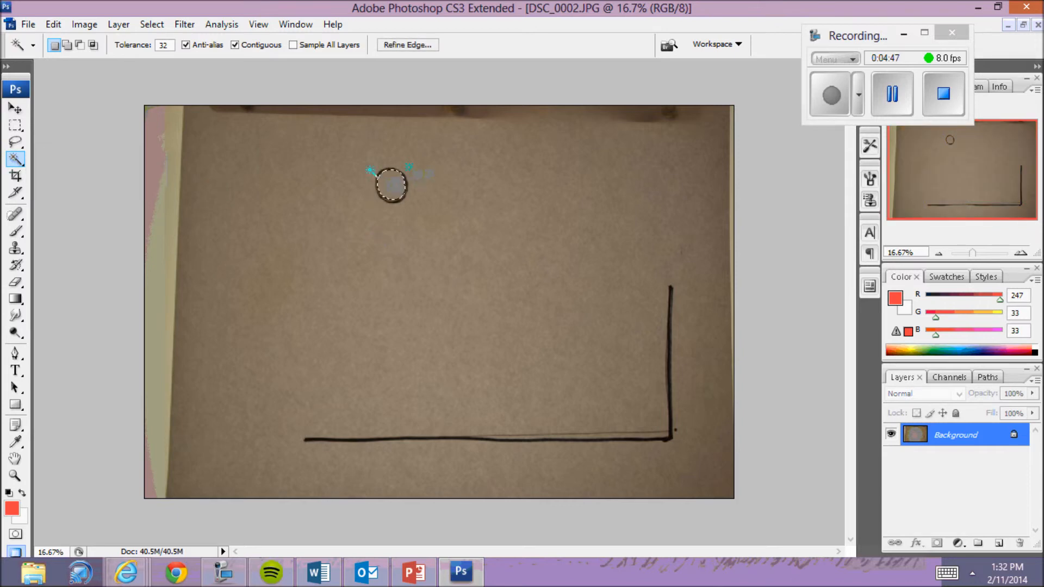
{"action": "left_click", "coordinate": [53, 24]}
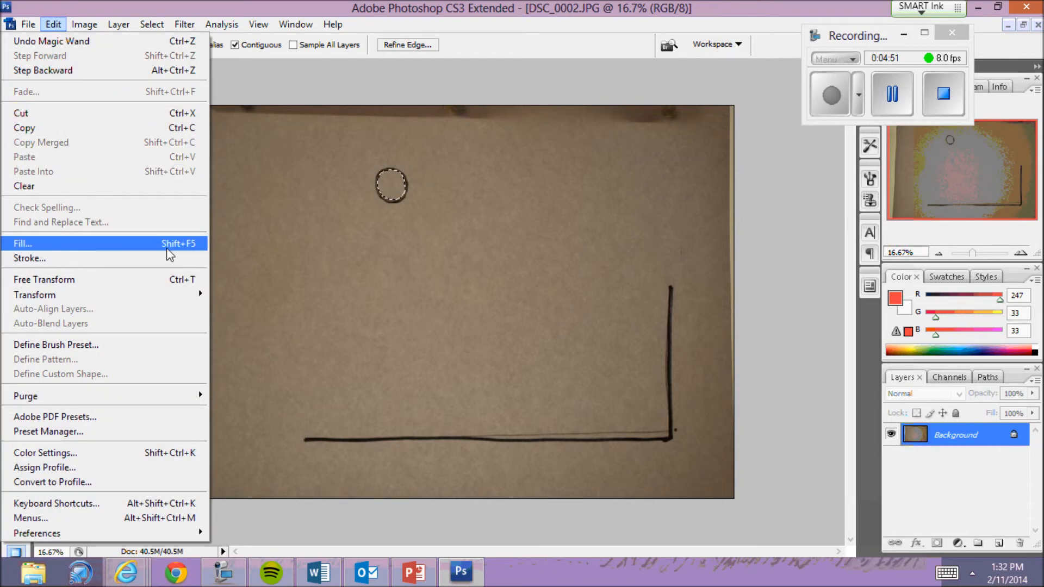
{"action": "left_click", "coordinate": [260, 84]}
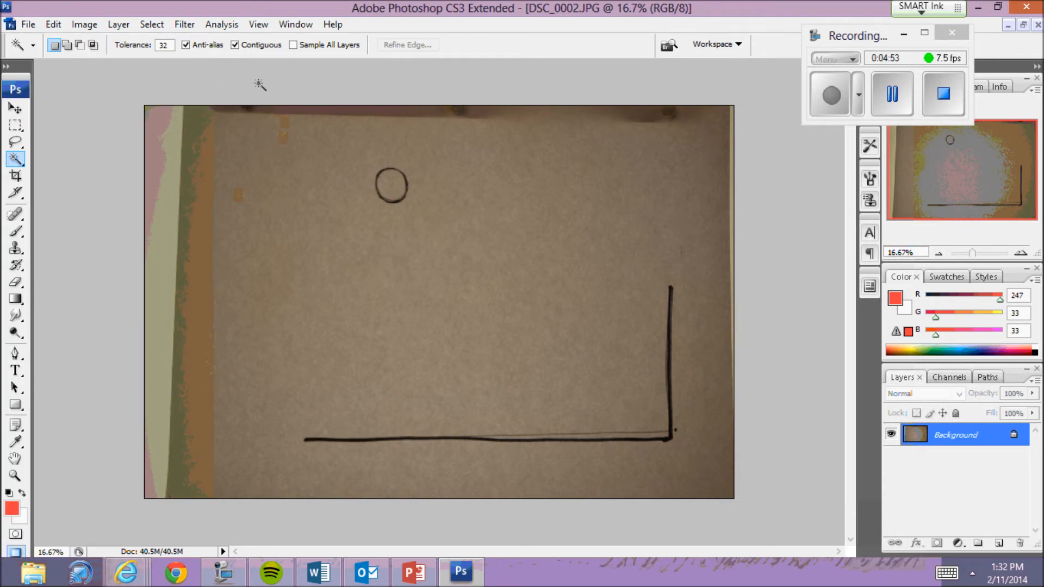
Step: Fill the inside of the drawn circle, selected with the Magic Wand, with the foreground color in Normal mode at 100% opacity, and deselect it
{"action": "left_click", "coordinate": [397, 194]}
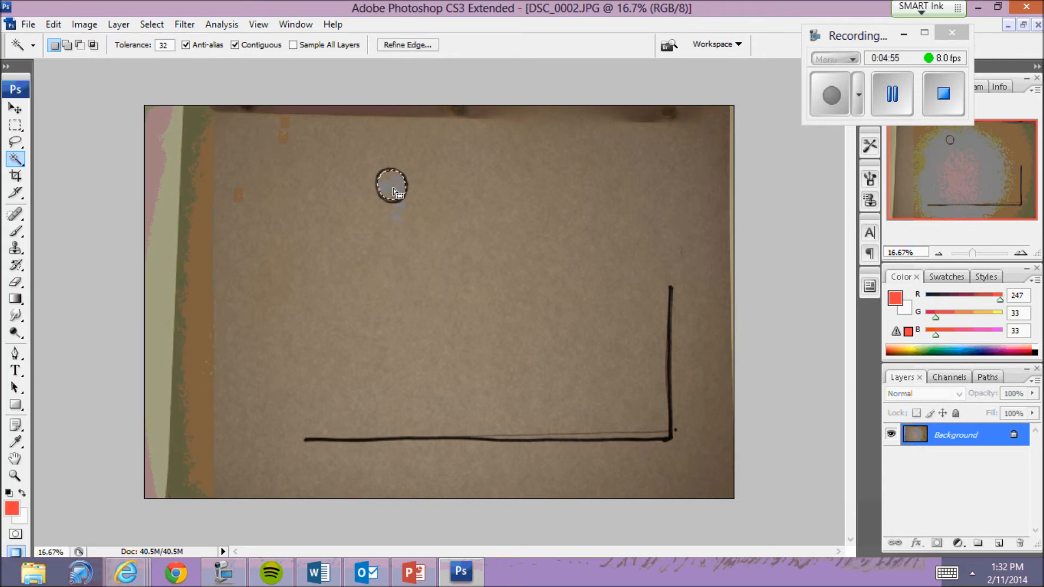
{"action": "key", "text": "shift"}
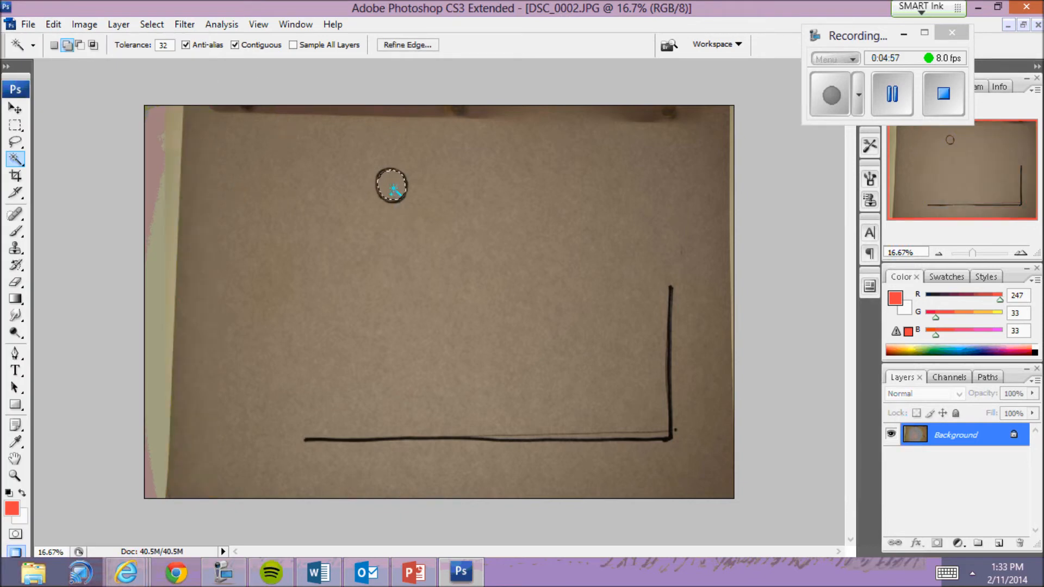
{"action": "key", "text": "shift+F5"}
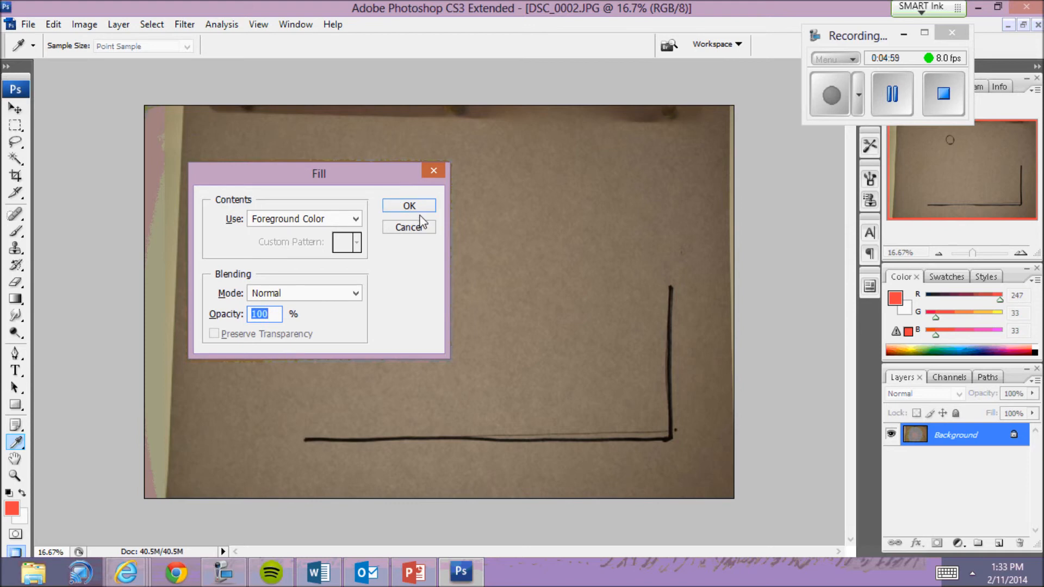
{"action": "left_click", "coordinate": [416, 209]}
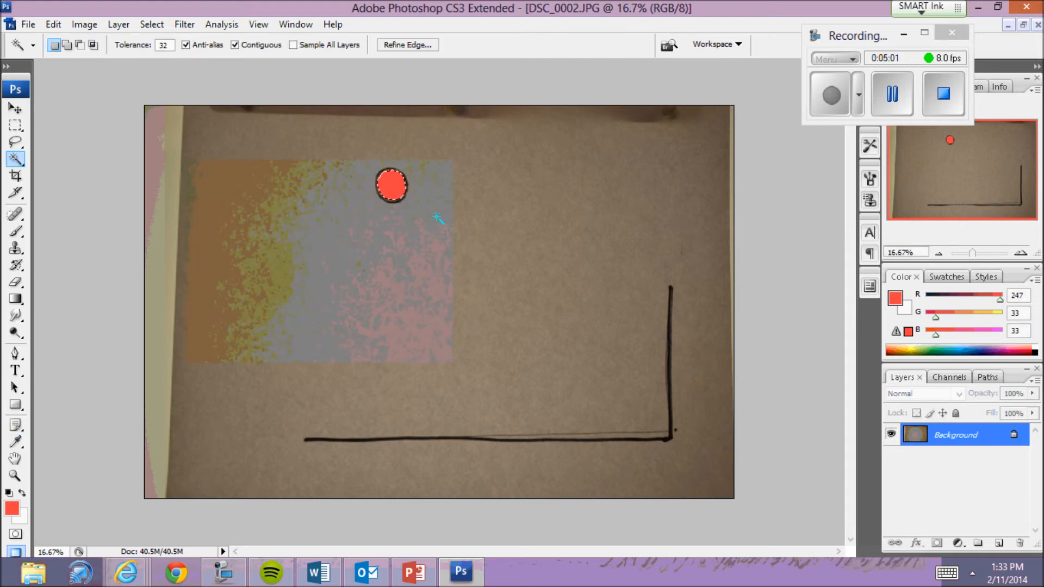
{"action": "key", "text": "ctrl+d"}
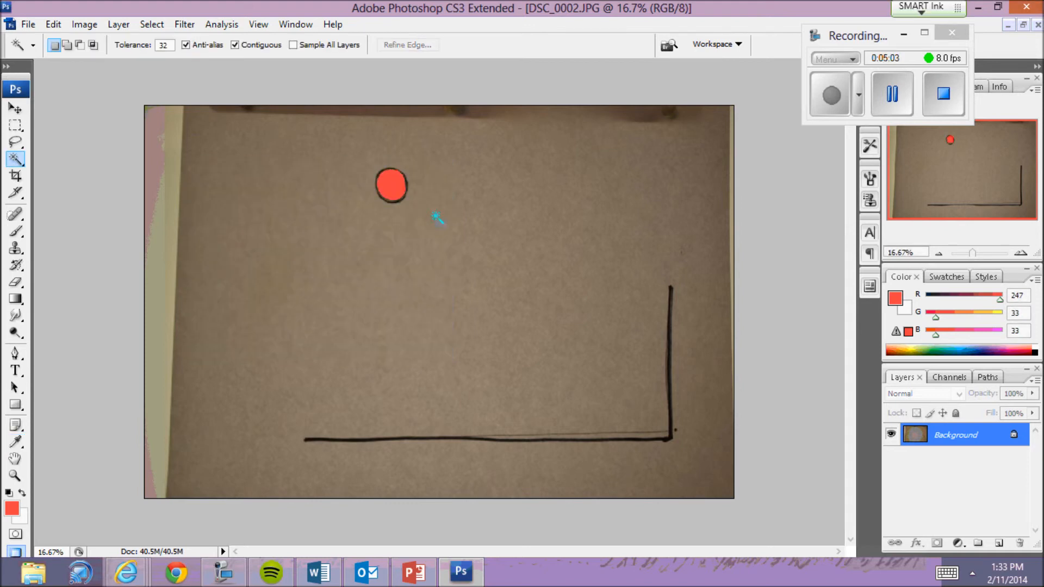
Step: Save the second frame as DSC_0002.jpg over the existing file, using JPEG quality 12 (Maximum) and Baseline ("Standard") format
{"action": "left_click", "coordinate": [27, 24]}
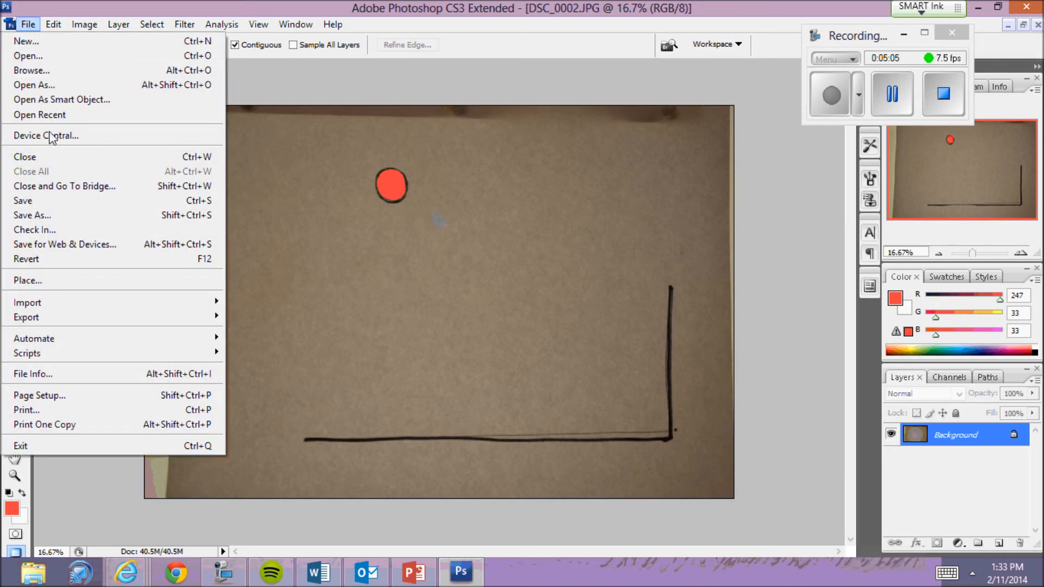
{"action": "left_click", "coordinate": [60, 217]}
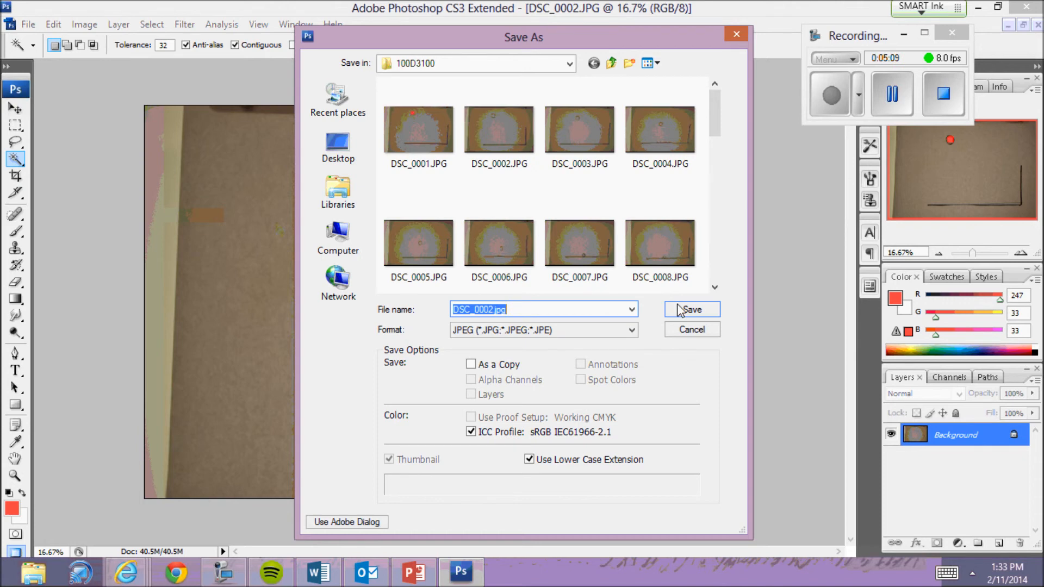
{"action": "left_click", "coordinate": [680, 309]}
{"action": "left_click", "coordinate": [564, 291]}
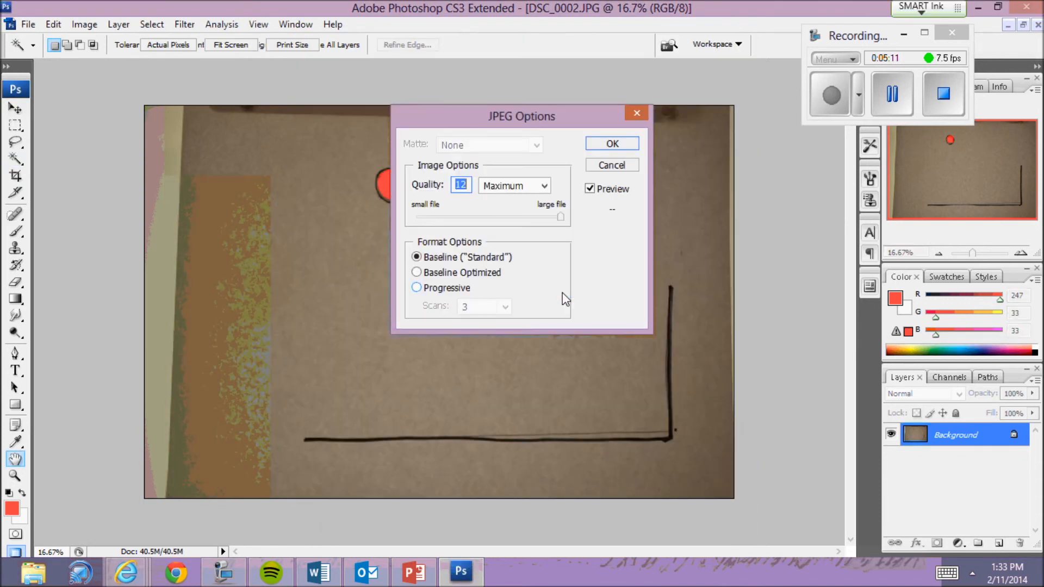
{"action": "left_click", "coordinate": [612, 144]}
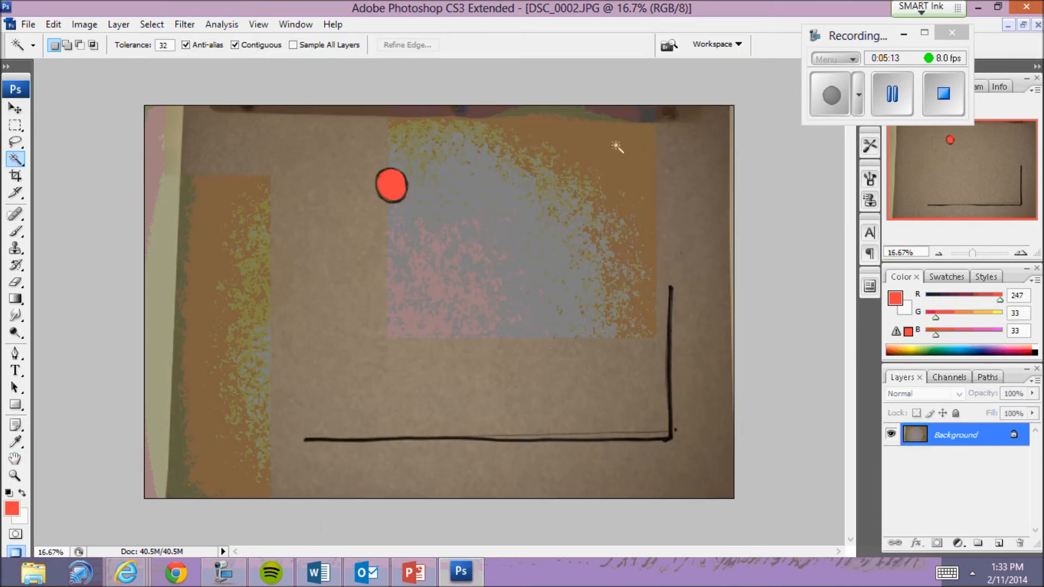